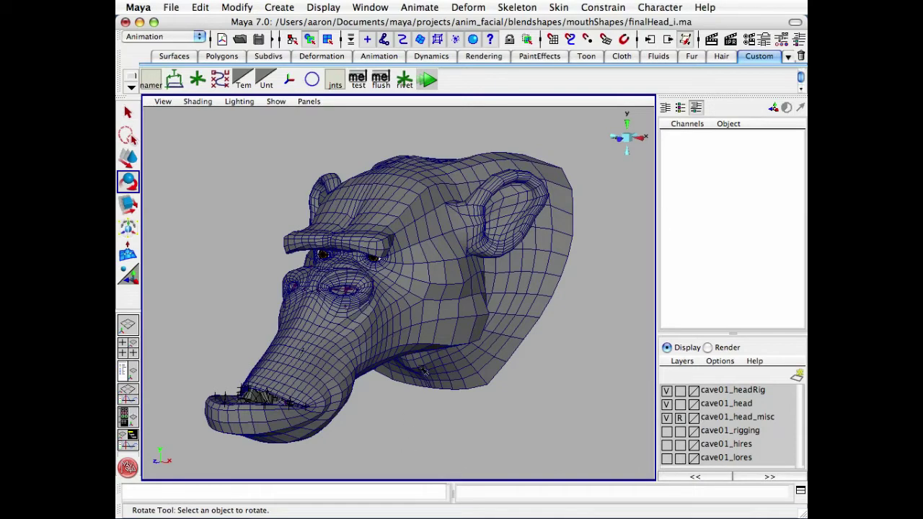
# - Try rotating the head joint behind the eyes (cave01_c_head03_jnt) in shaded view, undo the rotation and clear the selection
pyautogui.keyDown('alt'); pyautogui.moveTo(425, 370); pyautogui.dragTo(420, 354); pyautogui.keyUp('alt')
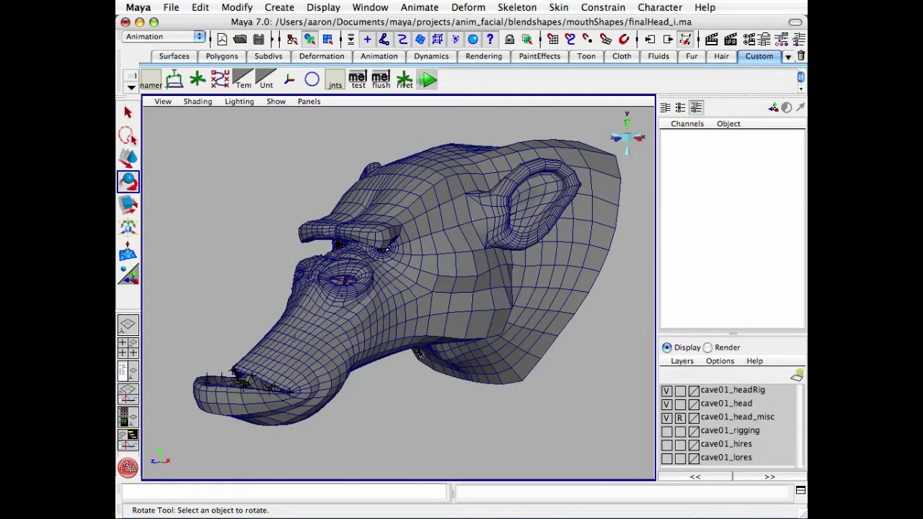
pyautogui.keyDown('alt'); pyautogui.moveTo(403, 325); pyautogui.dragTo(353, 316); pyautogui.keyUp('alt')
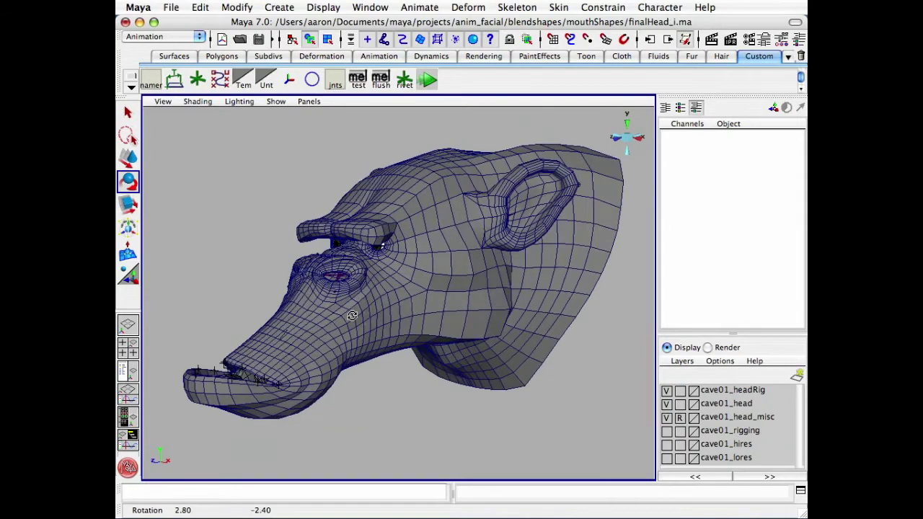
pyautogui.keyDown('alt'); pyautogui.moveTo(354, 320); pyautogui.dragTo(417, 321, button='right'); pyautogui.keyUp('alt')
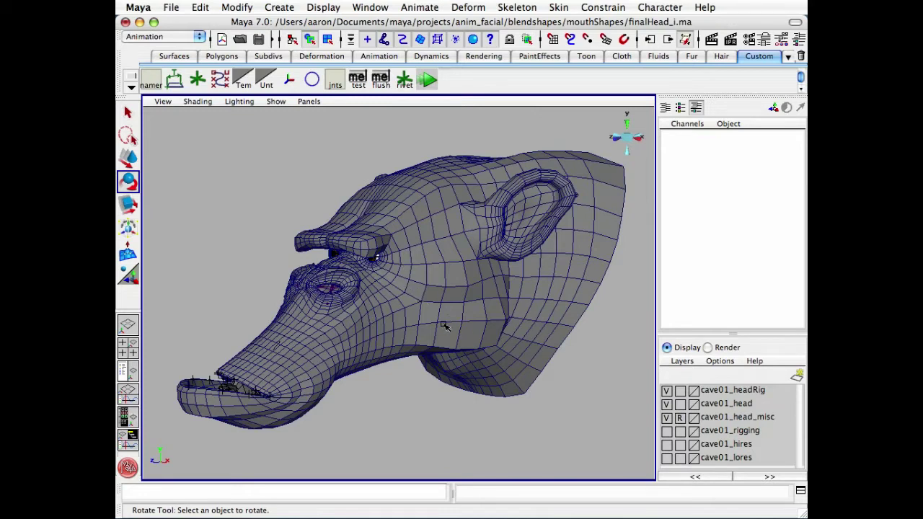
pyautogui.press('4')
pyautogui.click(406, 257)
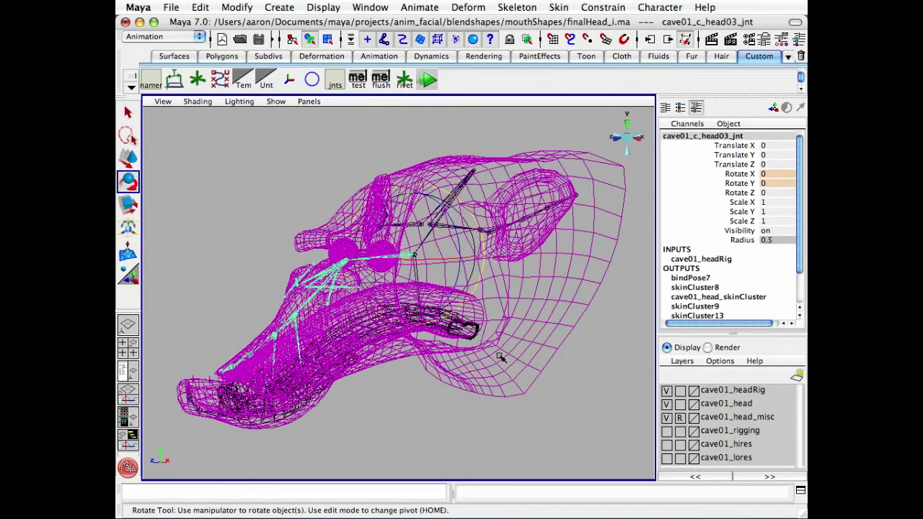
pyautogui.press('5')
pyautogui.moveTo(509, 360)
pyautogui.mouseDown()
pyautogui.moveTo(431, 337)
pyautogui.moveTo(445, 330)
pyautogui.mouseUp()
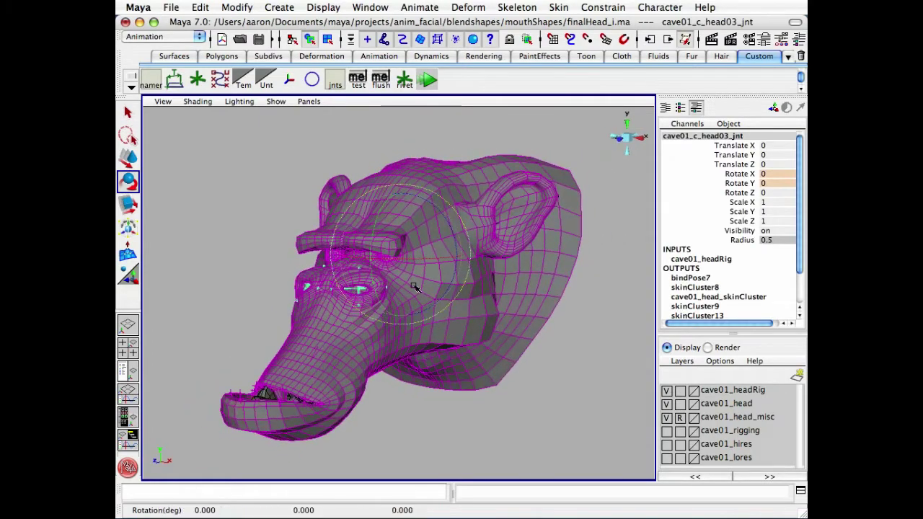
pyautogui.moveTo(412, 288)
pyautogui.mouseDown()
pyautogui.moveTo(405, 268)
pyautogui.moveTo(397, 274)
pyautogui.moveTo(422, 268)
pyautogui.moveTo(420, 282)
pyautogui.mouseUp()
pyautogui.press('z')
pyautogui.click(509, 397)
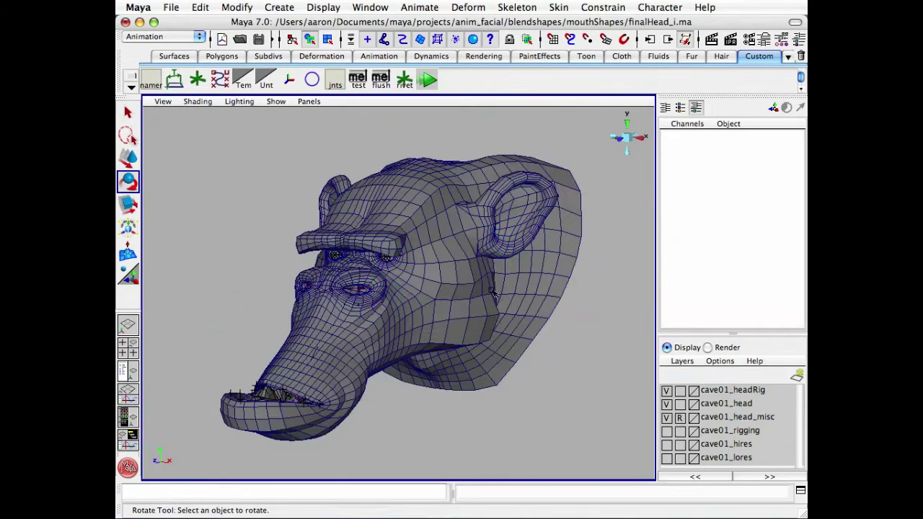
# - Try rotating the joint just below the eye-level head joint, undo it, and leave the head mesh deselected in shaded view
pyautogui.keyDown('alt'); pyautogui.moveTo(510, 310); pyautogui.dragTo(434, 304); pyautogui.keyUp('alt')
pyautogui.keyDown('alt'); pyautogui.moveTo(434, 304); pyautogui.dragTo(469, 291, button='right'); pyautogui.keyUp('alt')
pyautogui.keyDown('alt'); pyautogui.moveTo(469, 292); pyautogui.dragTo(420, 311); pyautogui.keyUp('alt')
pyautogui.keyDown('alt'); pyautogui.moveTo(420, 311); pyautogui.dragTo(464, 290, button='right'); pyautogui.keyUp('alt')
pyautogui.keyDown('alt'); pyautogui.moveTo(464, 290); pyautogui.dragTo(437, 289); pyautogui.keyUp('alt')
pyautogui.keyDown('alt'); pyautogui.moveTo(437, 290); pyautogui.dragTo(458, 275, button='middle'); pyautogui.keyUp('alt')
pyautogui.keyDown('alt'); pyautogui.moveTo(485, 353); pyautogui.dragTo(462, 346); pyautogui.keyUp('alt')
pyautogui.keyDown('alt'); pyautogui.moveTo(461, 346); pyautogui.dragTo(411, 373, button='middle'); pyautogui.keyUp('alt')
pyautogui.press('4')
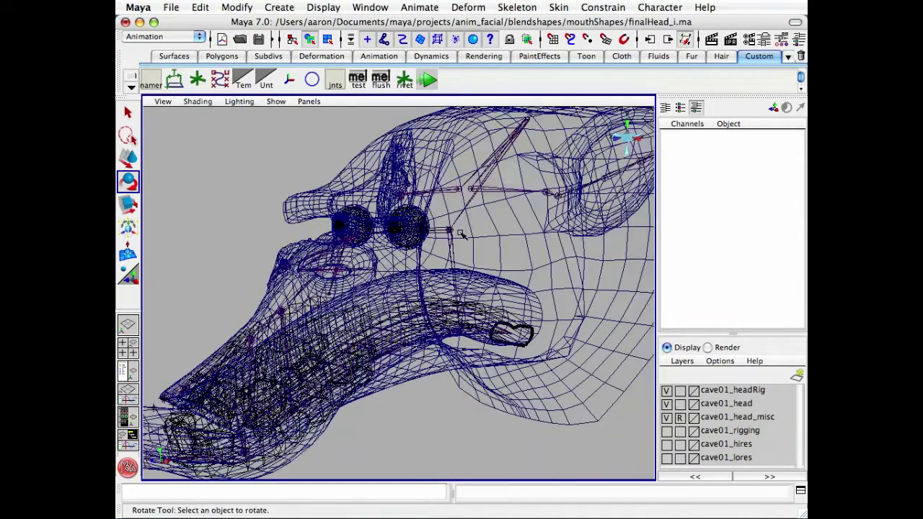
pyautogui.click(453, 266)
pyautogui.press('5')
pyautogui.moveTo(453, 266)
pyautogui.keyDown('alt'); pyautogui.mouseDown()
pyautogui.moveTo(434, 257)
pyautogui.moveTo(429, 237)
pyautogui.moveTo(424, 243)
pyautogui.moveTo(457, 255)
pyautogui.moveTo(455, 243)
pyautogui.moveTo(438, 251)
pyautogui.mouseUp(); pyautogui.keyUp('alt')
pyautogui.press('z')
pyautogui.press('q')
pyautogui.click(372, 345)
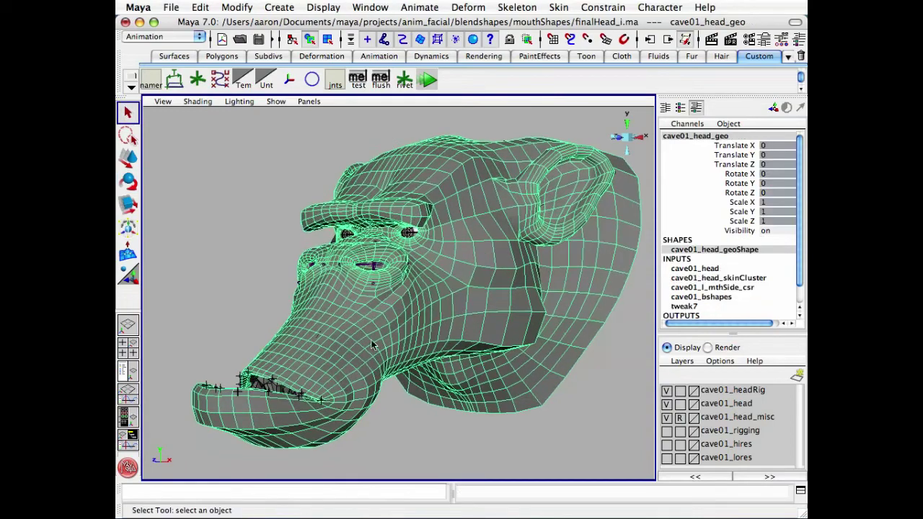
pyautogui.click(233, 260)
# - Try scaling the left lower nostril joint downward to stretch the nostril, undo the change and deselect the joint
pyautogui.keyDown('alt'); pyautogui.moveTo(233, 260); pyautogui.dragTo(268, 284); pyautogui.keyUp('alt')
pyautogui.keyDown('alt'); pyautogui.moveTo(337, 266); pyautogui.dragTo(352, 253, button='middle'); pyautogui.keyUp('alt')
pyautogui.keyDown('alt'); pyautogui.moveTo(351, 253); pyautogui.dragTo(432, 266, button='right'); pyautogui.keyUp('alt')
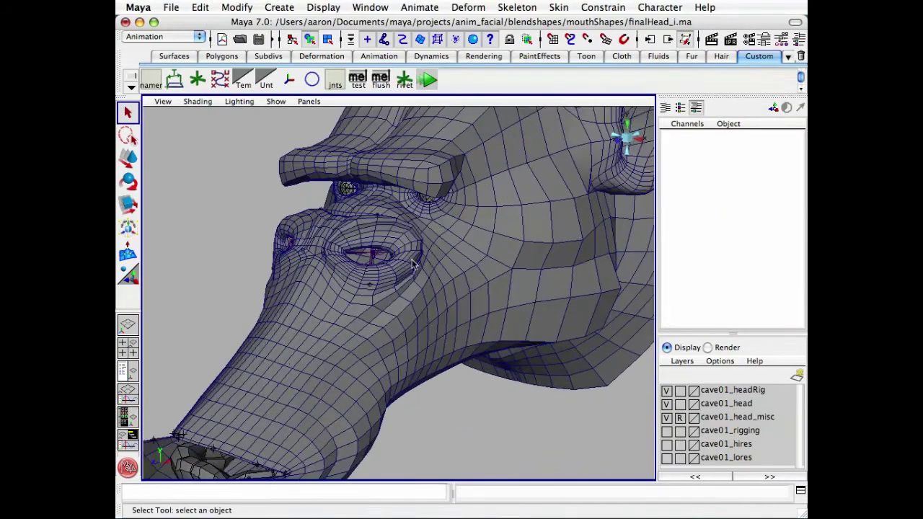
pyautogui.click(372, 258)
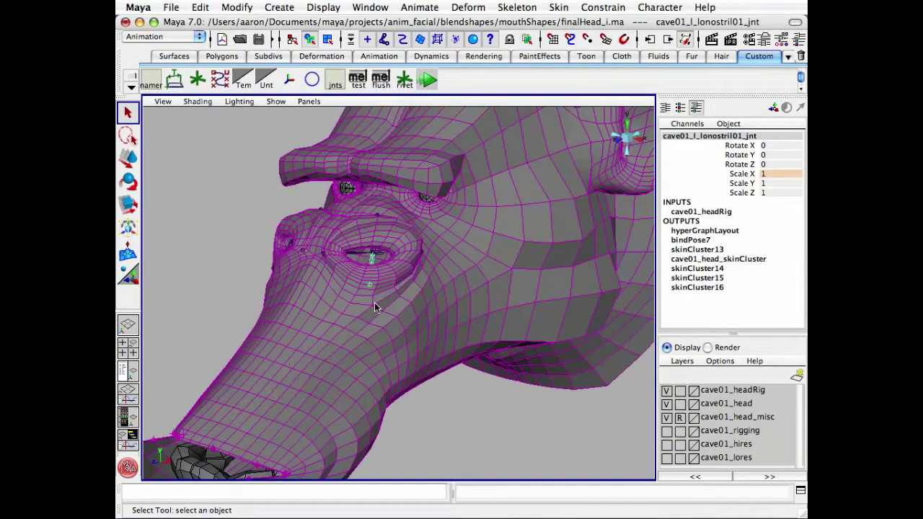
pyautogui.press('e')
pyautogui.moveTo(370, 284); pyautogui.dragTo(371, 345)
pyautogui.press('r')
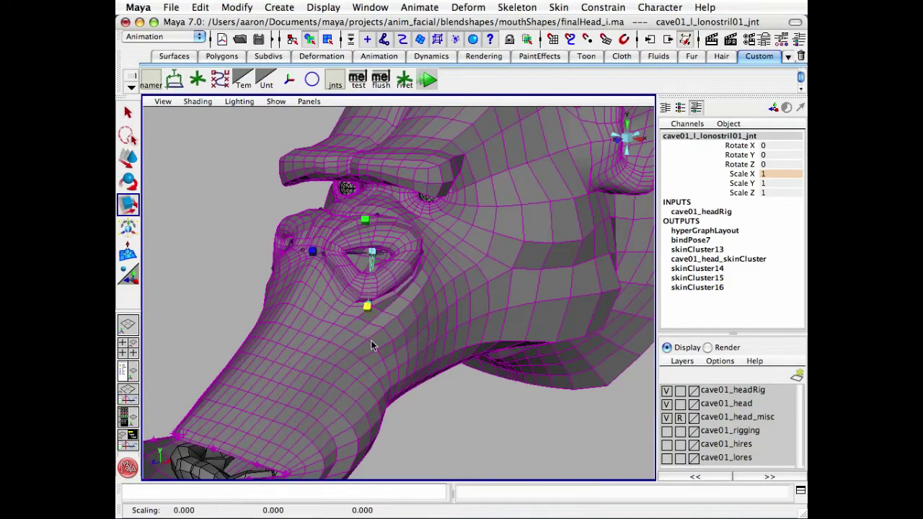
pyautogui.press('z')
pyautogui.press('q')
pyautogui.click(513, 434)
# - Try moving the first left upper lip joint (cave01_l_ulip01_jnt) upward to expose the teeth, and undo the move
pyautogui.keyDown('alt'); pyautogui.moveTo(418, 359); pyautogui.dragTo(444, 339, button='middle'); pyautogui.keyUp('alt')
pyautogui.keyDown('alt'); pyautogui.moveTo(445, 339); pyautogui.dragTo(404, 352, button='right'); pyautogui.keyUp('alt')
pyautogui.keyDown('alt'); pyautogui.moveTo(404, 352); pyautogui.dragTo(437, 326, button='middle'); pyautogui.keyUp('alt')
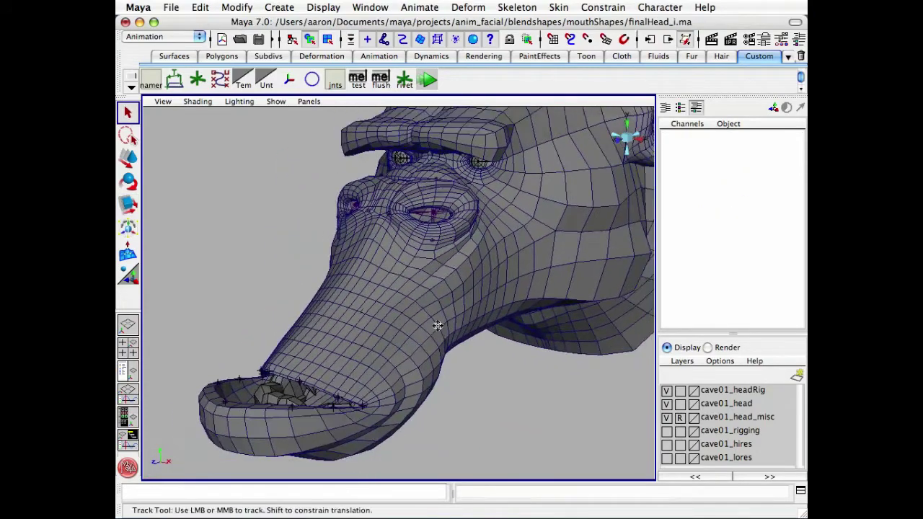
pyautogui.keyDown('alt'); pyautogui.moveTo(437, 325); pyautogui.dragTo(469, 320, button='right'); pyautogui.keyUp('alt')
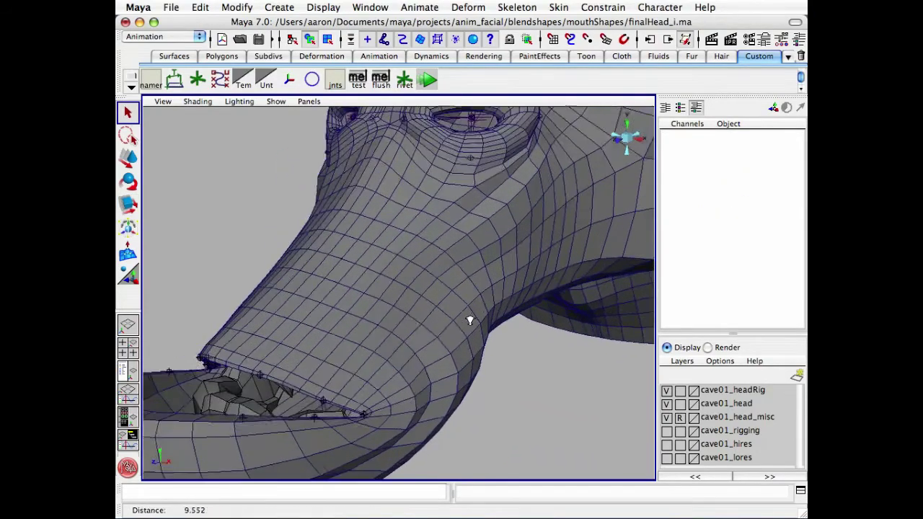
pyautogui.keyDown('alt'); pyautogui.moveTo(469, 320); pyautogui.dragTo(393, 312); pyautogui.keyUp('alt')
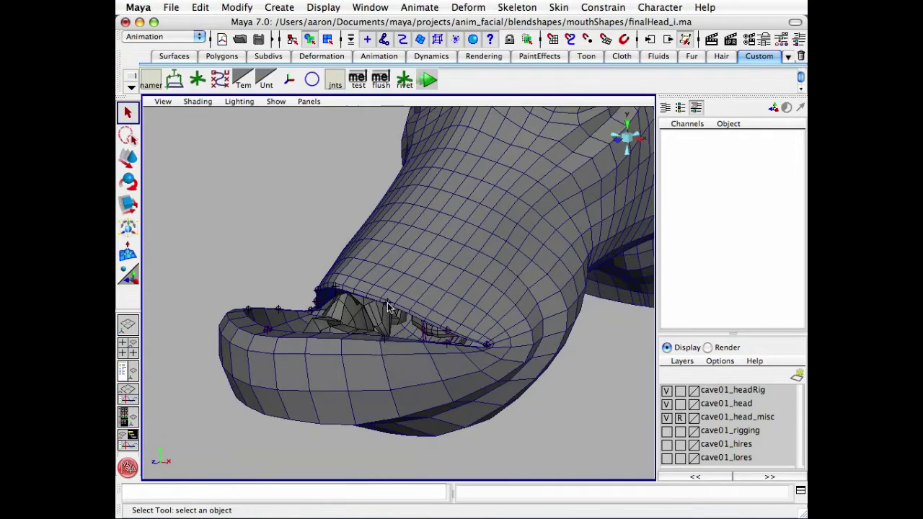
pyautogui.click(387, 307)
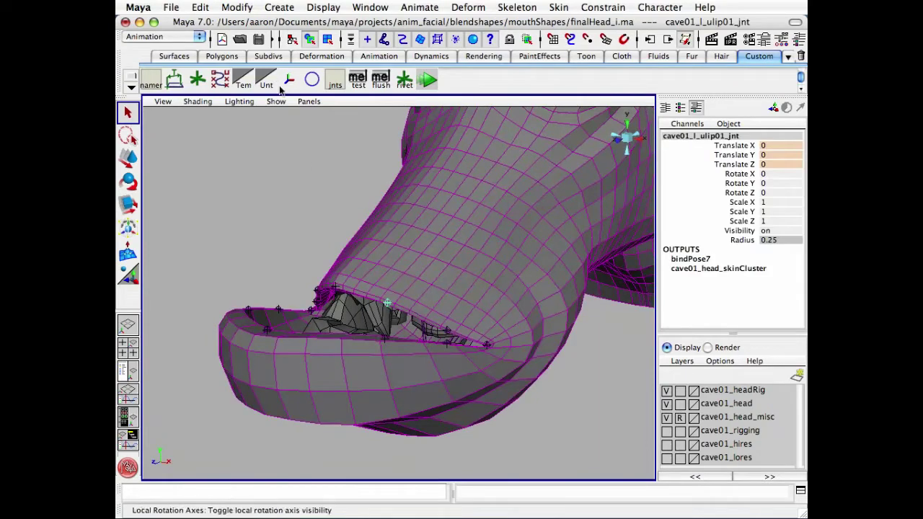
pyautogui.press('w')
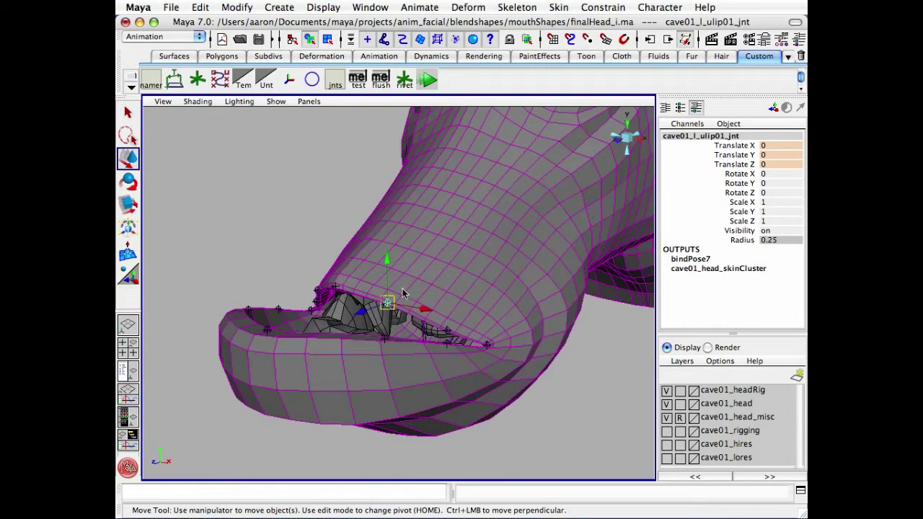
pyautogui.moveTo(402, 293); pyautogui.dragTo(426, 279)
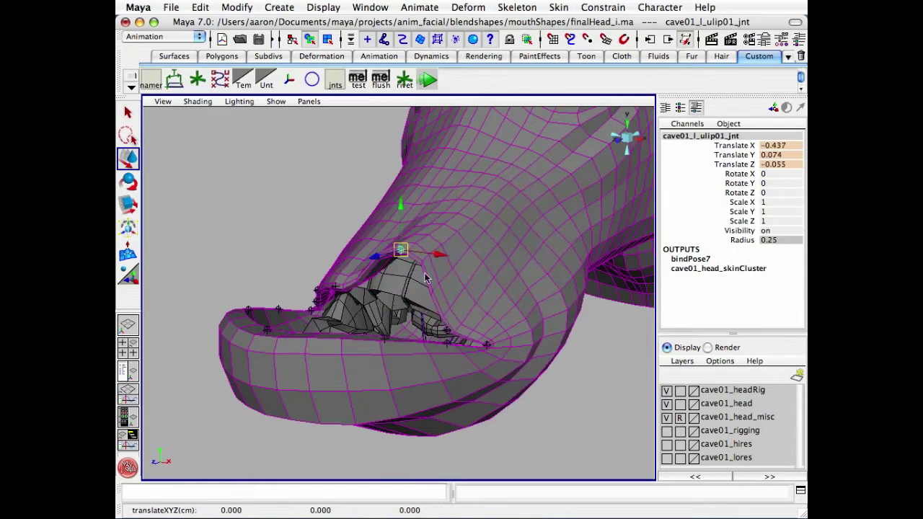
pyautogui.hotkey('ctrl', 'z')
# - Try pulling the second left upper lip joint (cave01_l_ulip02_jnt) upward, and undo the move
pyautogui.click(448, 332)
pyautogui.moveTo(447, 330); pyautogui.dragTo(480, 252)
pyautogui.hotkey('ctrl', 'z')
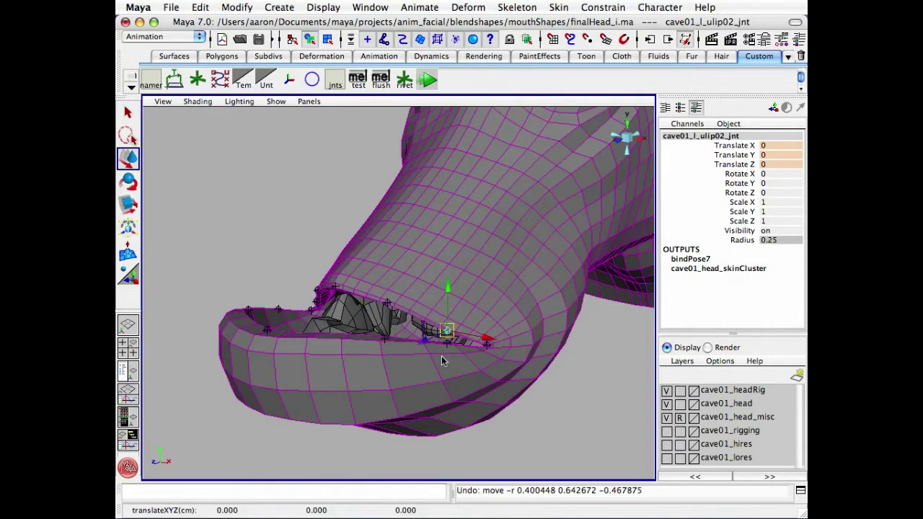
# - Try pulling the left mouth-corner joint (cave01_l_slip01_jnt) up and back along the cheek, and undo the move
pyautogui.click(487, 346)
pyautogui.keyDown('alt'); pyautogui.moveTo(486, 347); pyautogui.dragTo(464, 278); pyautogui.keyUp('alt')
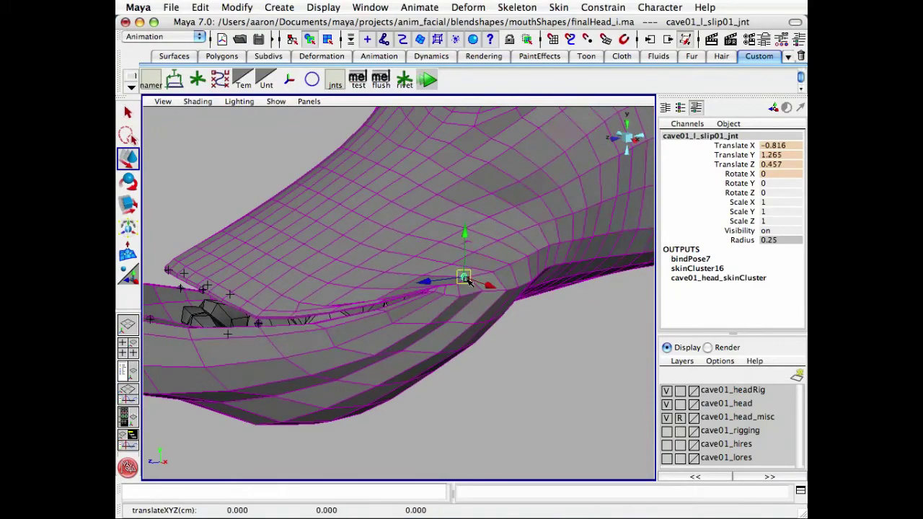
pyautogui.press('z')
# - Try moving the left lower lip joint (cave01_l_llip01_jnt), and undo the move
pyautogui.keyDown('alt'); pyautogui.moveTo(342, 318); pyautogui.dragTo(336, 400); pyautogui.keyUp('alt')
pyautogui.click(287, 353)
pyautogui.press('z')
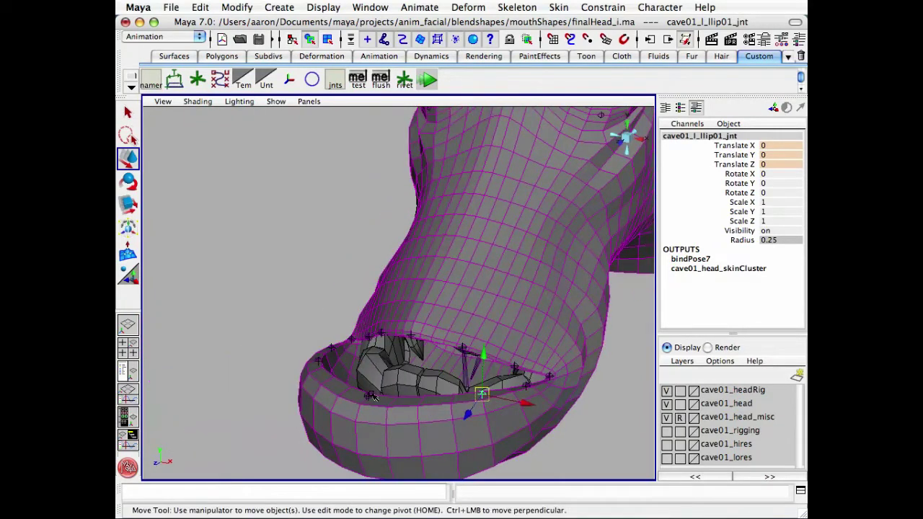
# - Try moving the centre lower lip joint (cave01_c_llip01_jnt) downward, undo the move and deselect the joint
pyautogui.click(368, 396)
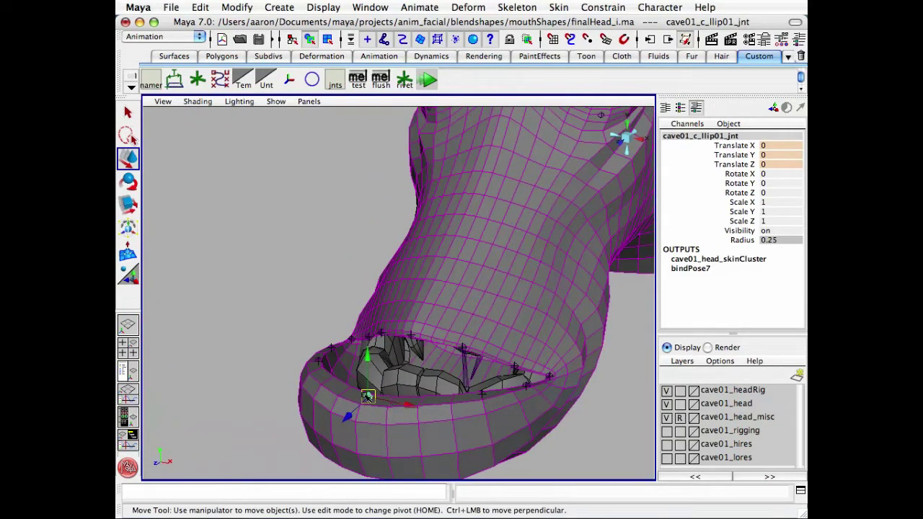
pyautogui.moveTo(368, 395); pyautogui.dragTo(400, 433)
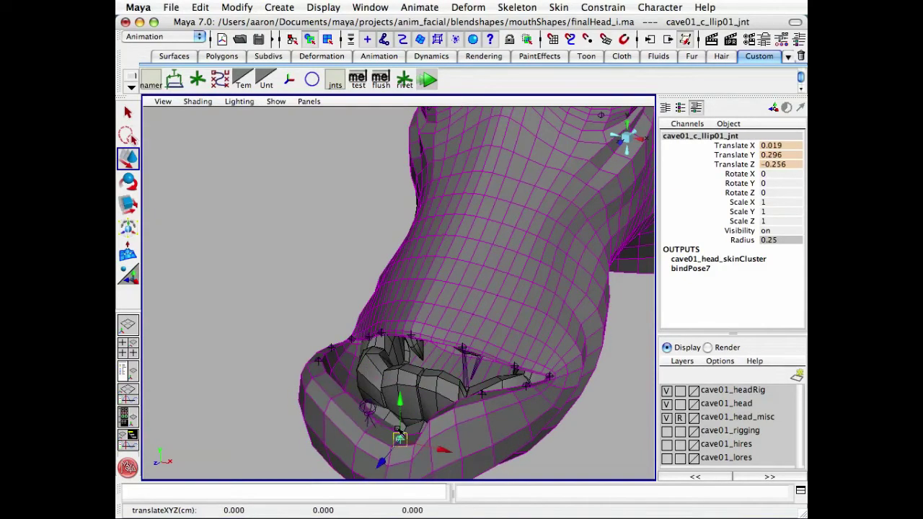
pyautogui.press('z')
pyautogui.click(601, 435)
# - Open the Blend Shape editor for cave01_bshapes and place it below the head so the whole face stays in view
pyautogui.keyDown('alt'); pyautogui.moveTo(601, 435); pyautogui.dragTo(509, 405, button='right'); pyautogui.keyUp('alt')
pyautogui.keyDown('alt'); pyautogui.moveTo(509, 405); pyautogui.dragTo(432, 437, button='middle'); pyautogui.keyUp('alt')
pyautogui.keyDown('alt'); pyautogui.moveTo(537, 432); pyautogui.dragTo(454, 425, button='right'); pyautogui.keyUp('alt')
pyautogui.keyDown('alt'); pyautogui.moveTo(454, 425); pyautogui.dragTo(489, 437, button='middle'); pyautogui.keyUp('alt')
pyautogui.keyDown('alt'); pyautogui.moveTo(489, 437); pyautogui.dragTo(457, 390); pyautogui.keyUp('alt')
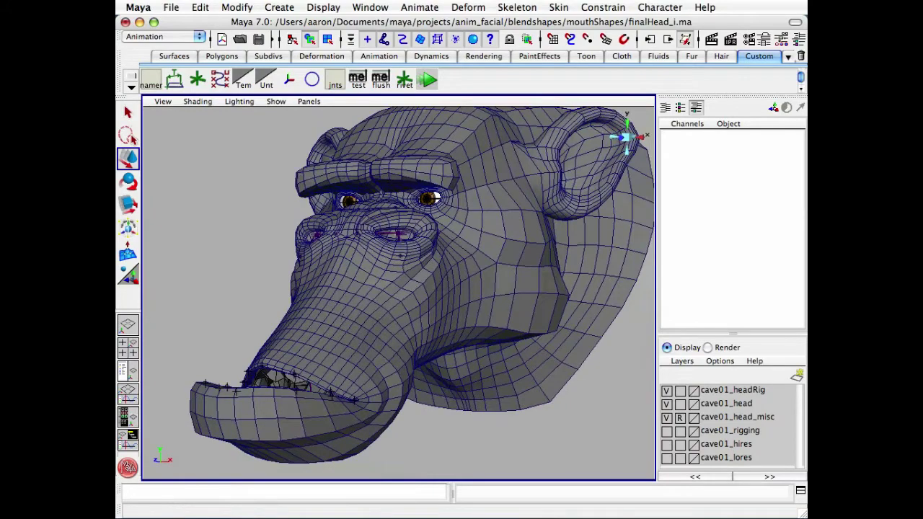
pyautogui.moveTo(325, 437); pyautogui.dragTo(306, 354)
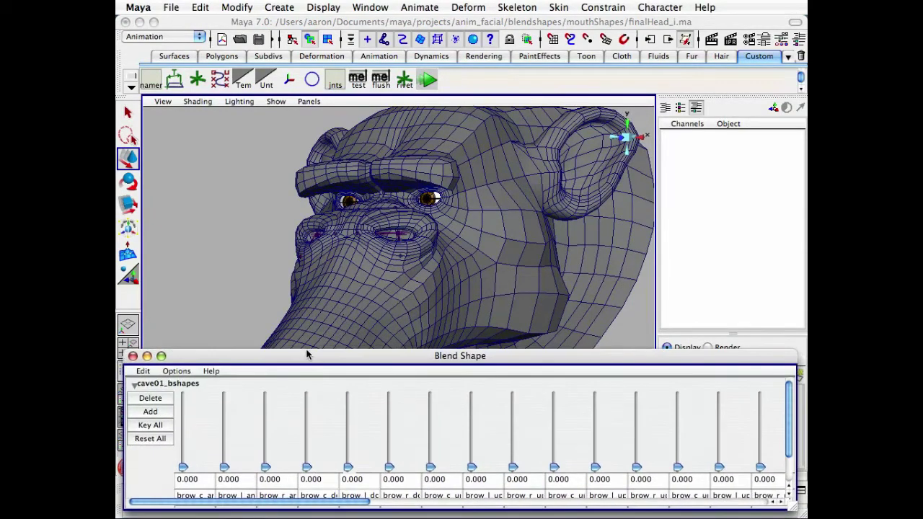
pyautogui.keyDown('alt'); pyautogui.moveTo(392, 247); pyautogui.dragTo(371, 227, button='middle'); pyautogui.keyUp('alt')
pyautogui.keyDown('alt'); pyautogui.moveTo(371, 227); pyautogui.dragTo(278, 208, button='right'); pyautogui.keyUp('alt')
pyautogui.keyDown('alt'); pyautogui.moveTo(345, 222); pyautogui.dragTo(343, 205, button='middle'); pyautogui.keyUp('alt')
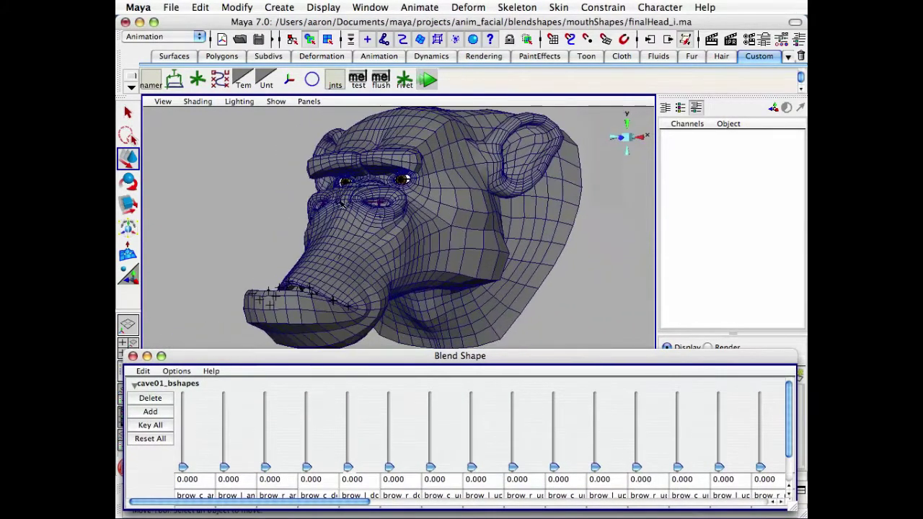
pyautogui.keyDown('alt'); pyautogui.moveTo(347, 194); pyautogui.dragTo(425, 365); pyautogui.keyUp('alt')
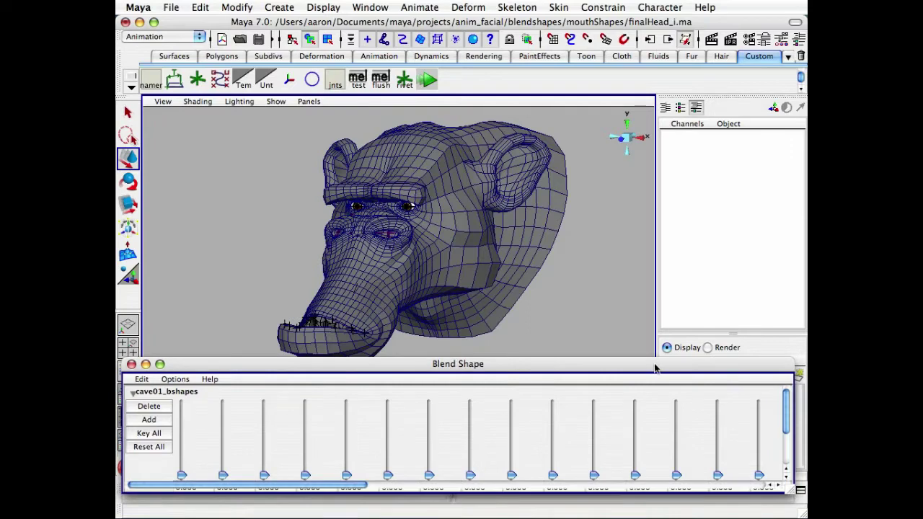
pyautogui.moveTo(656, 366); pyautogui.dragTo(655, 393)
pyautogui.keyDown('alt'); pyautogui.moveTo(513, 285); pyautogui.dragTo(537, 276, button='middle'); pyautogui.keyUp('alt')
pyautogui.keyDown('alt'); pyautogui.moveTo(537, 276); pyautogui.dragTo(530, 277); pyautogui.keyUp('alt')
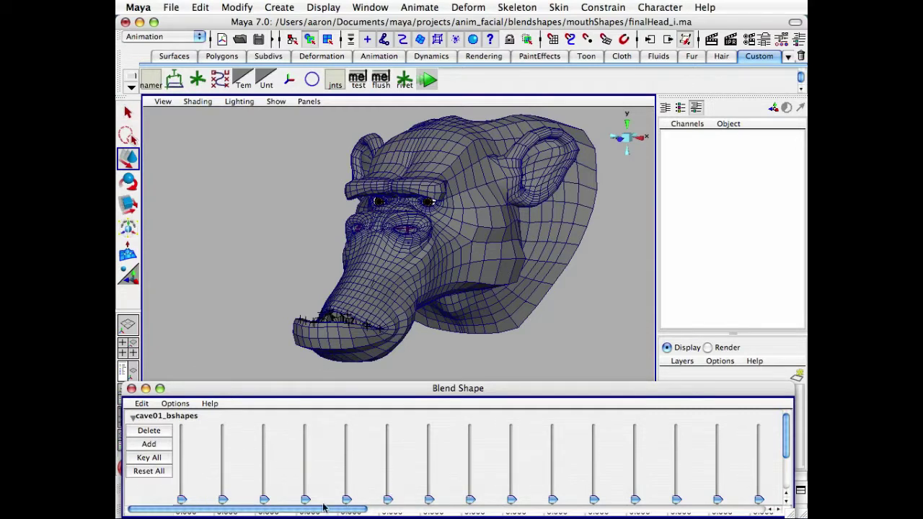
# - Try the brow and following blend shapes of cave01_bshapes one after another, returning each to zero
pyautogui.moveTo(181, 498); pyautogui.dragTo(236, 364)
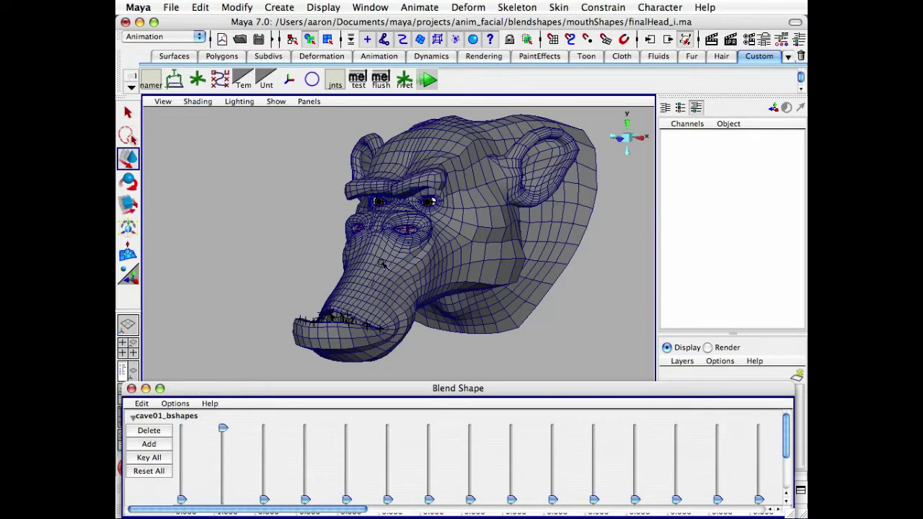
pyautogui.moveTo(228, 436); pyautogui.dragTo(430, 503)
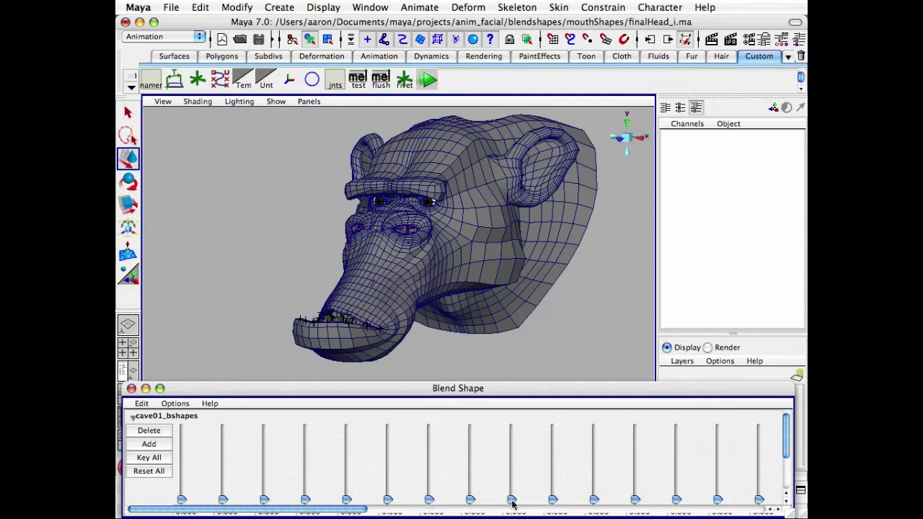
pyautogui.moveTo(511, 500); pyautogui.dragTo(677, 505)
pyautogui.moveTo(342, 510); pyautogui.dragTo(635, 511)
pyautogui.moveTo(578, 499); pyautogui.dragTo(516, 509)
pyautogui.moveTo(456, 500)
pyautogui.mouseDown()
pyautogui.moveTo(454, 428)
pyautogui.moveTo(456, 502)
pyautogui.mouseUp()
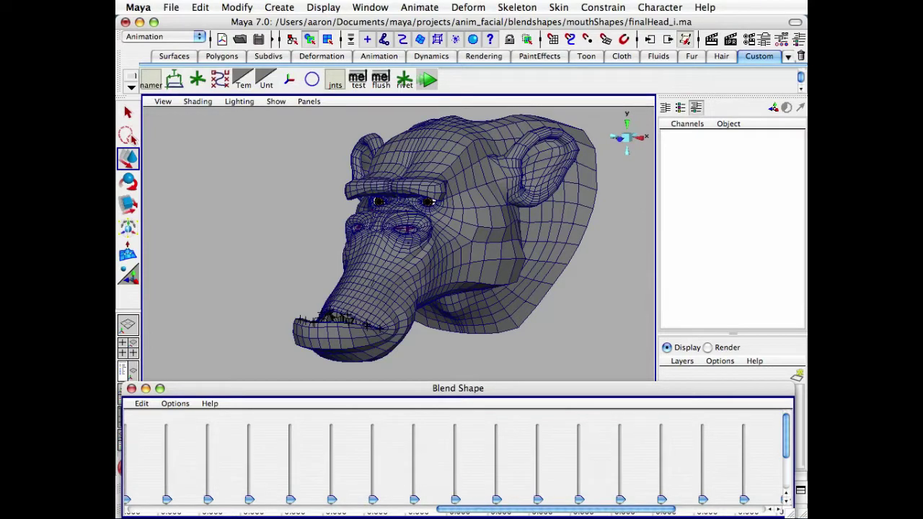
pyautogui.moveTo(530, 513); pyautogui.dragTo(579, 494)
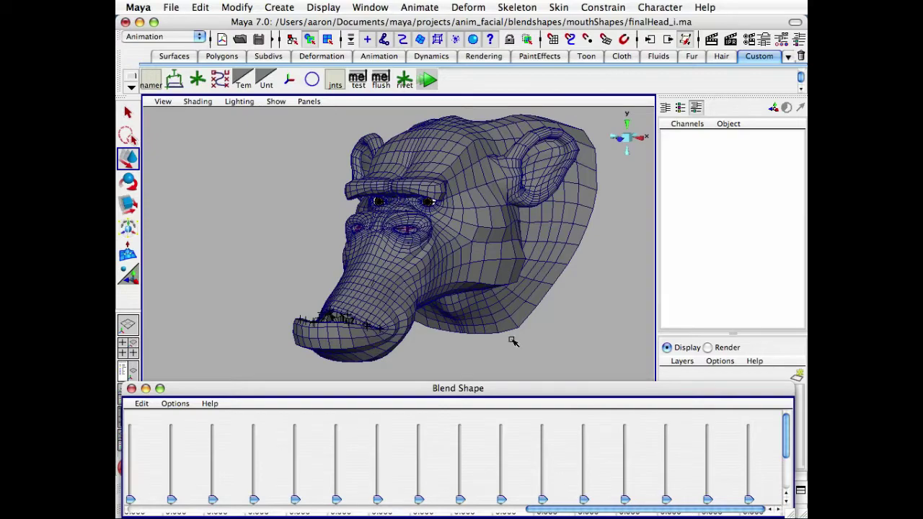
# - Try the nostril flare and neighbouring blend shapes on the snout, return each to zero and close the Blend Shape editor
pyautogui.keyDown('alt'); pyautogui.moveTo(389, 223); pyautogui.dragTo(507, 240, button='right'); pyautogui.keyUp('alt')
pyautogui.keyDown('alt'); pyautogui.moveTo(507, 239); pyautogui.dragTo(494, 295); pyautogui.keyUp('alt')
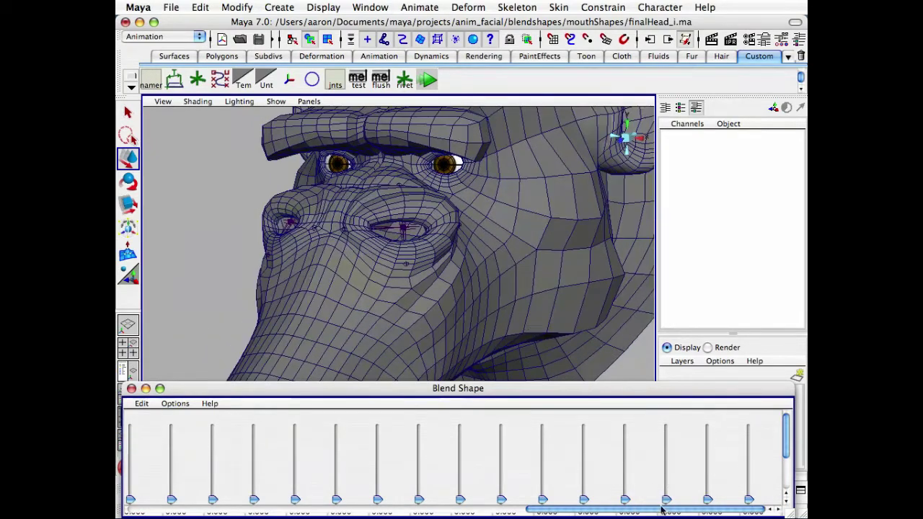
pyautogui.moveTo(666, 499); pyautogui.dragTo(614, 389)
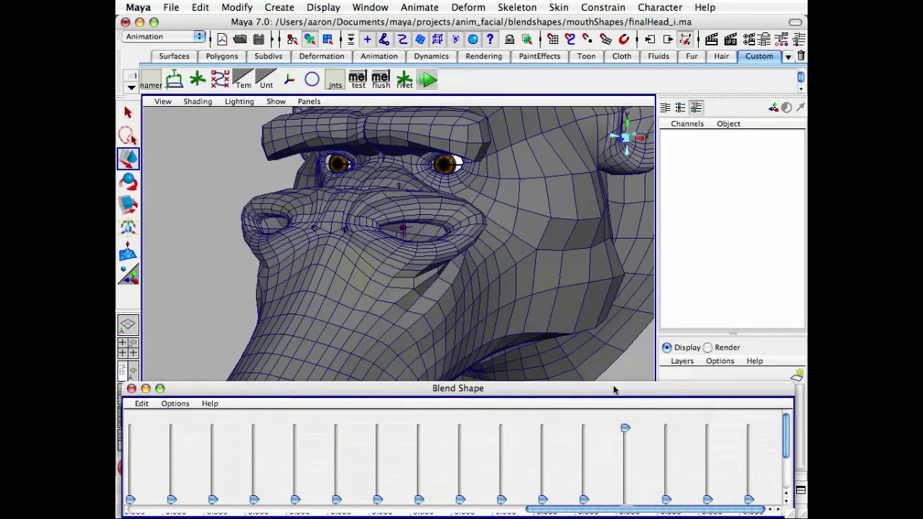
pyautogui.moveTo(616, 426); pyautogui.dragTo(748, 501)
pyautogui.moveTo(582, 499)
pyautogui.mouseDown()
pyautogui.moveTo(585, 428)
pyautogui.moveTo(584, 501)
pyautogui.mouseUp()
pyautogui.moveTo(502, 499)
pyautogui.mouseDown()
pyautogui.moveTo(497, 339)
pyautogui.moveTo(500, 356)
pyautogui.moveTo(513, 355)
pyautogui.moveTo(502, 500)
pyautogui.mouseUp()
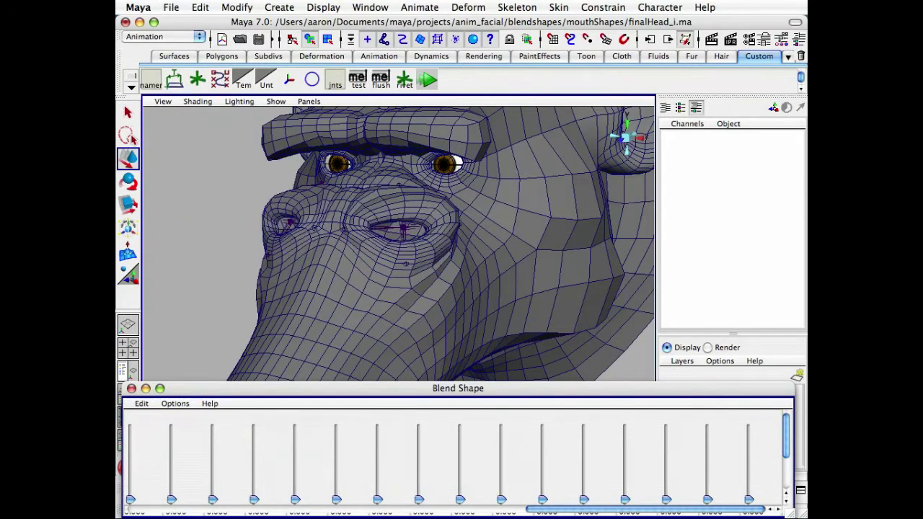
pyautogui.click(131, 388)
pyautogui.keyDown('alt'); pyautogui.moveTo(461, 324); pyautogui.dragTo(426, 331, button='right'); pyautogui.keyUp('alt')
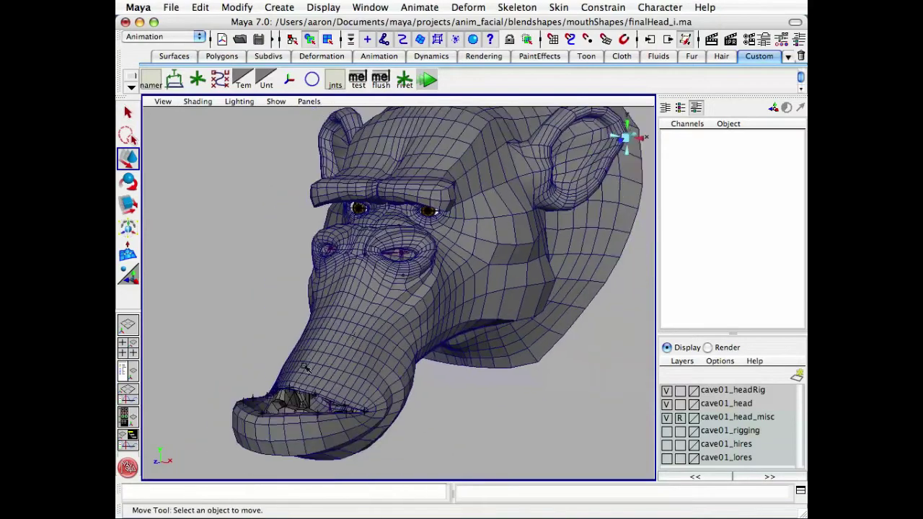
# - Try moving the left upper lip joint (cave01_l_ulip01_jnt) upward toward the nostrils, undo the move and deselect the joint
pyautogui.keyDown('alt'); pyautogui.moveTo(432, 332); pyautogui.dragTo(466, 323); pyautogui.keyUp('alt')
pyautogui.keyDown('alt'); pyautogui.moveTo(465, 323); pyautogui.dragTo(461, 339, button='middle'); pyautogui.keyUp('alt')
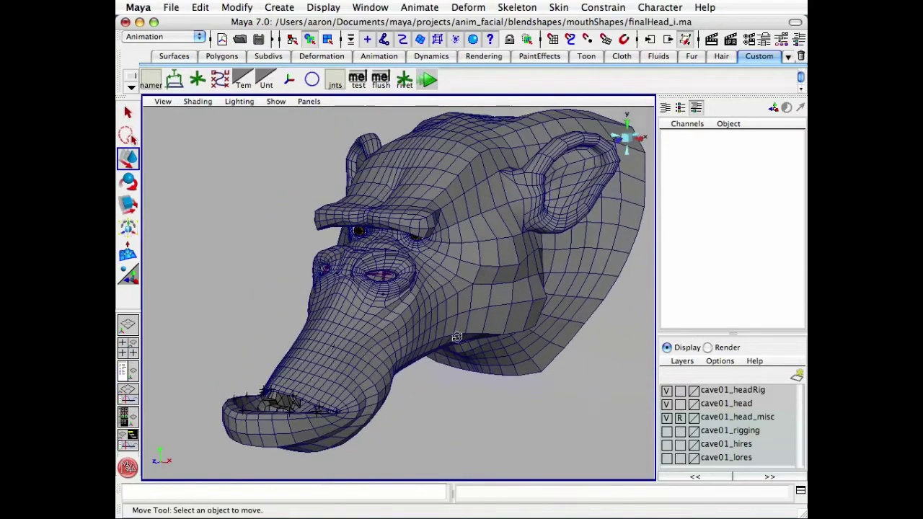
pyautogui.keyDown('alt'); pyautogui.moveTo(460, 339); pyautogui.dragTo(466, 333); pyautogui.keyUp('alt')
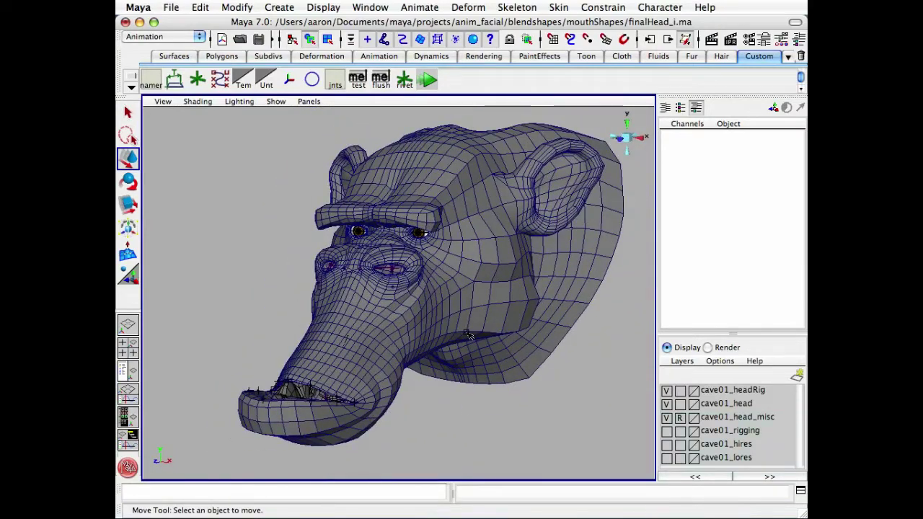
pyautogui.keyDown('alt'); pyautogui.moveTo(310, 387); pyautogui.dragTo(352, 398); pyautogui.keyUp('alt')
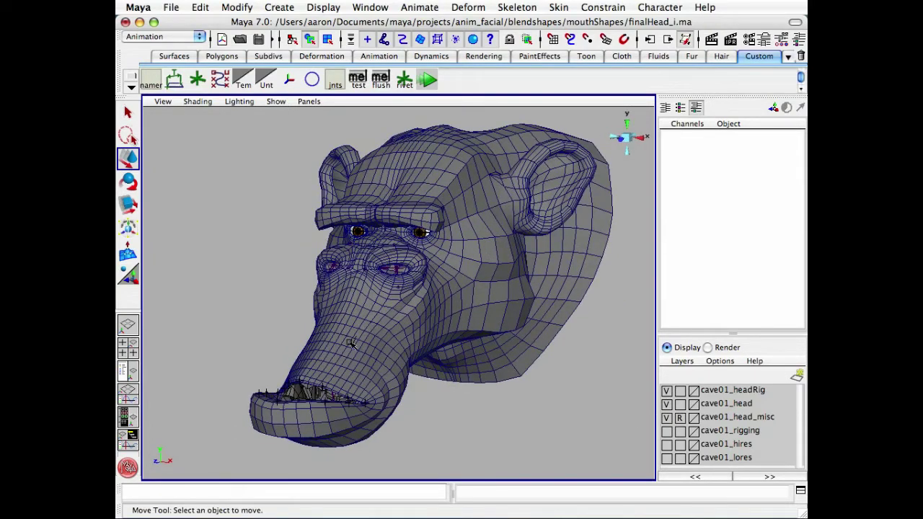
pyautogui.click(322, 388)
pyautogui.moveTo(320, 387); pyautogui.dragTo(350, 323)
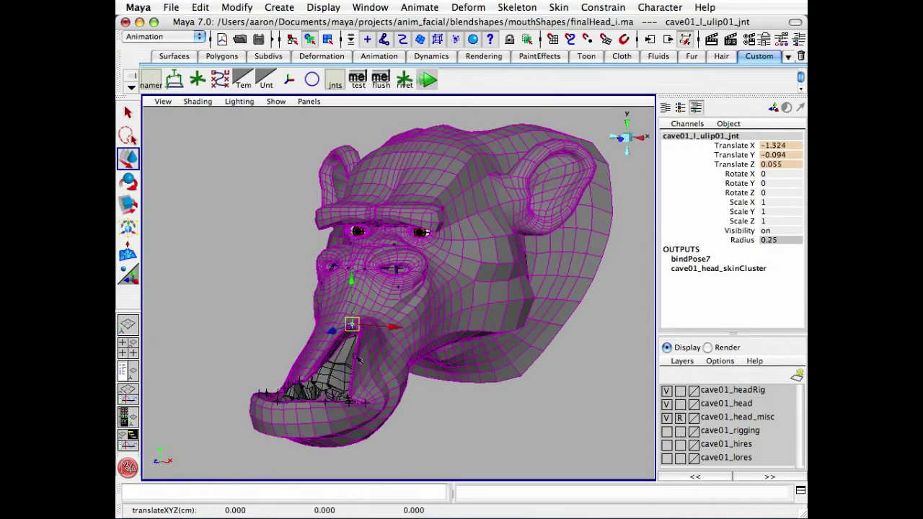
pyautogui.hotkey('ctrl', 'z')
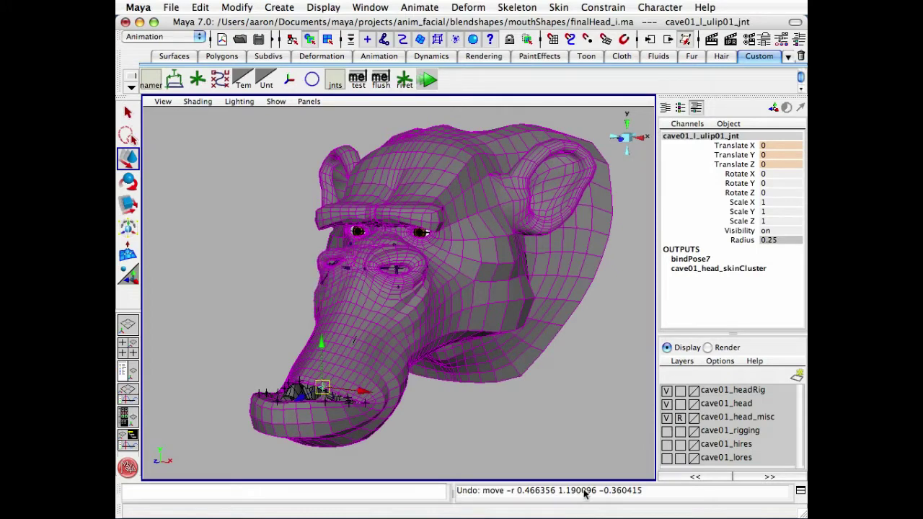
pyautogui.click(611, 461)
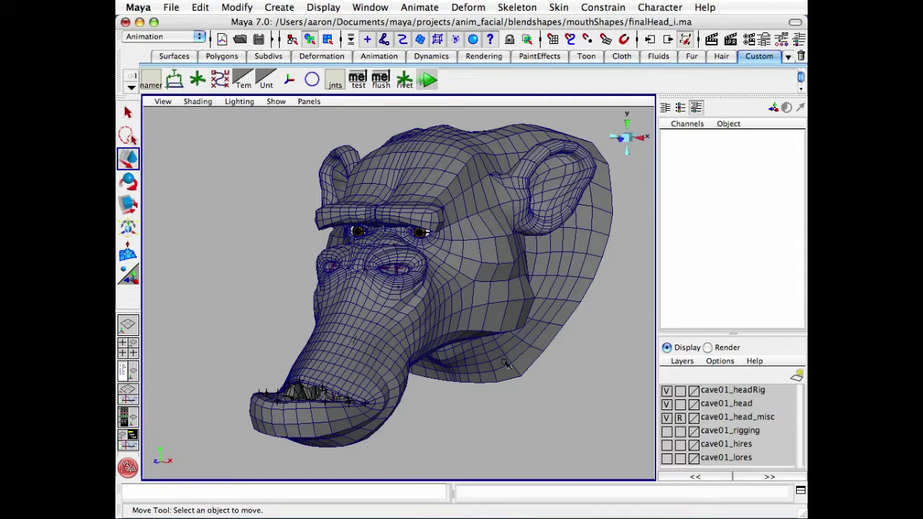
# - Examine the head mesh from several angles and distances, covering the snout, nostrils, brow and eyes
pyautogui.keyDown('alt'); pyautogui.moveTo(506, 364); pyautogui.dragTo(441, 369); pyautogui.keyUp('alt')
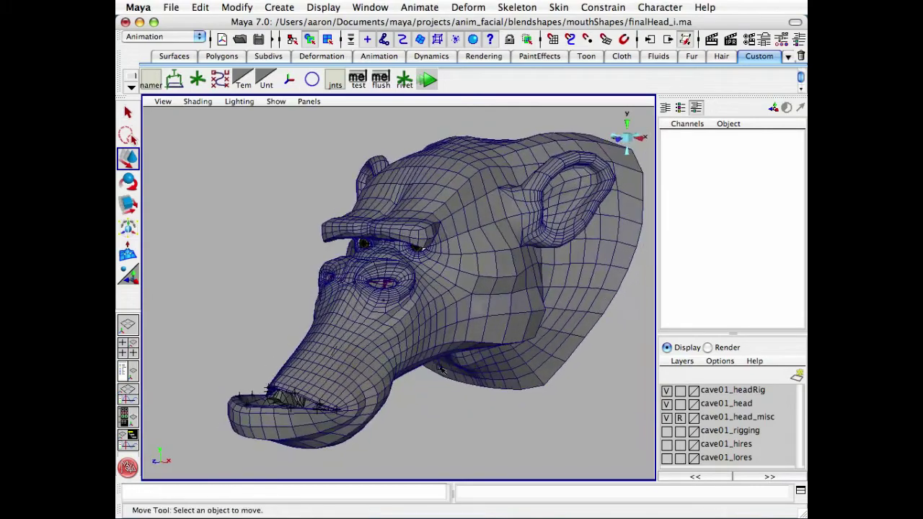
pyautogui.keyDown('alt'); pyautogui.moveTo(434, 404); pyautogui.dragTo(406, 395); pyautogui.keyUp('alt')
pyautogui.keyDown('alt'); pyautogui.moveTo(406, 396); pyautogui.dragTo(457, 348, button='right'); pyautogui.keyUp('alt')
pyautogui.keyDown('alt'); pyautogui.moveTo(457, 348); pyautogui.dragTo(471, 377, button='middle'); pyautogui.keyUp('alt')
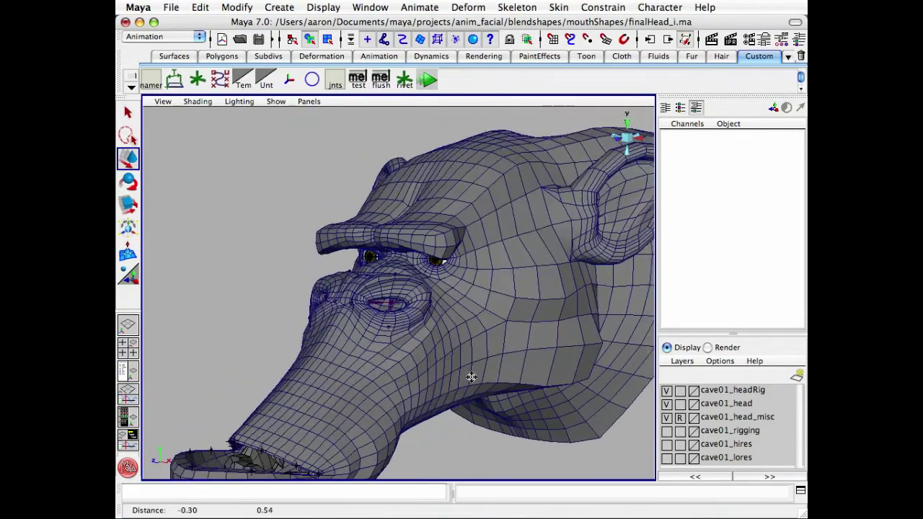
pyautogui.keyDown('alt'); pyautogui.moveTo(453, 376); pyautogui.dragTo(507, 366); pyautogui.keyUp('alt')
pyautogui.moveTo(507, 366)
pyautogui.keyDown('alt'); pyautogui.mouseDown(button='right')
pyautogui.moveTo(460, 375)
pyautogui.moveTo(513, 366)
pyautogui.mouseUp(button='right'); pyautogui.keyUp('alt')
pyautogui.keyDown('alt'); pyautogui.moveTo(514, 367); pyautogui.dragTo(437, 335); pyautogui.keyUp('alt')
pyautogui.keyDown('alt'); pyautogui.moveTo(467, 249); pyautogui.dragTo(478, 196, button='middle'); pyautogui.keyUp('alt')
pyautogui.keyDown('alt'); pyautogui.moveTo(369, 219); pyautogui.dragTo(359, 220, button='right'); pyautogui.keyUp('alt')
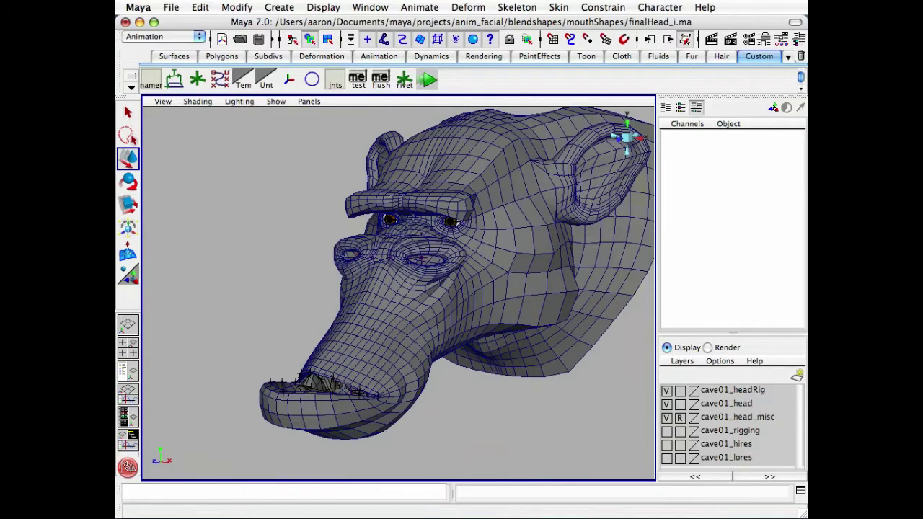
pyautogui.keyDown('alt'); pyautogui.moveTo(462, 251); pyautogui.dragTo(440, 340, button='middle'); pyautogui.keyUp('alt')
pyautogui.keyDown('alt'); pyautogui.moveTo(440, 340); pyautogui.dragTo(484, 334, button='right'); pyautogui.keyUp('alt')
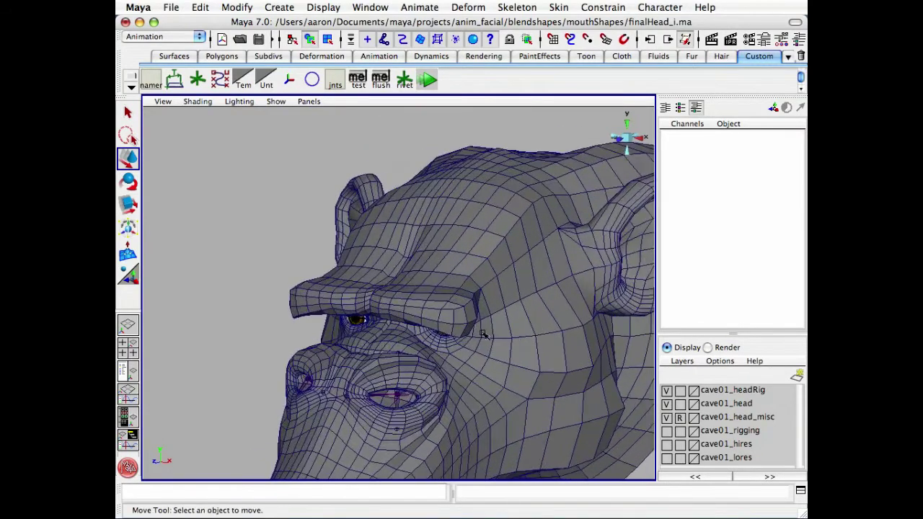
pyautogui.keyDown('alt'); pyautogui.moveTo(484, 334); pyautogui.dragTo(475, 312, button='middle'); pyautogui.keyUp('alt')
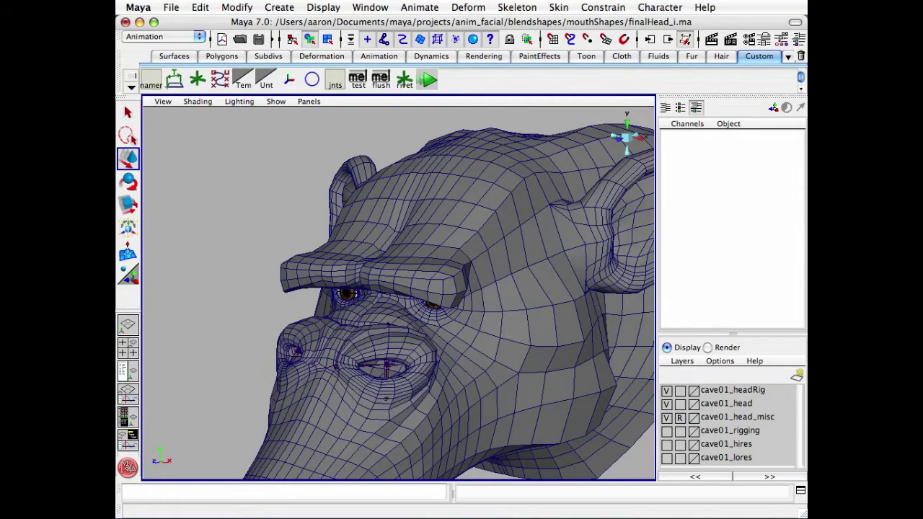
pyautogui.keyDown('alt'); pyautogui.moveTo(514, 299); pyautogui.dragTo(441, 325); pyautogui.keyUp('alt')
pyautogui.scroll(-2, 441, 325)
pyautogui.keyDown('alt'); pyautogui.moveTo(436, 311); pyautogui.dragTo(436, 258, button='middle'); pyautogui.keyUp('alt')
pyautogui.keyDown('alt'); pyautogui.moveTo(444, 271); pyautogui.dragTo(437, 295); pyautogui.keyUp('alt')
pyautogui.keyDown('alt'); pyautogui.moveTo(405, 333); pyautogui.dragTo(525, 264); pyautogui.keyUp('alt')
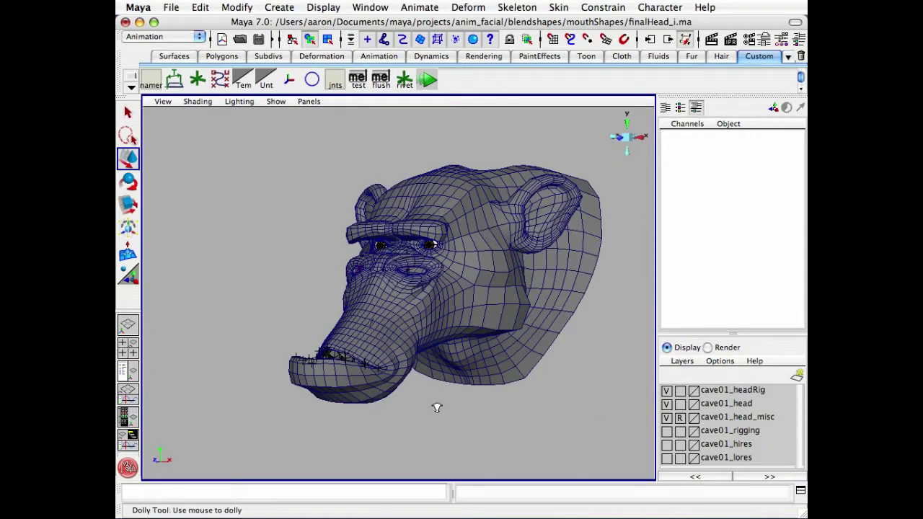
pyautogui.keyDown('alt'); pyautogui.moveTo(437, 406); pyautogui.dragTo(533, 418, button='right'); pyautogui.keyUp('alt')
pyautogui.keyDown('alt'); pyautogui.moveTo(533, 418); pyautogui.dragTo(499, 464, button='middle'); pyautogui.keyUp('alt')
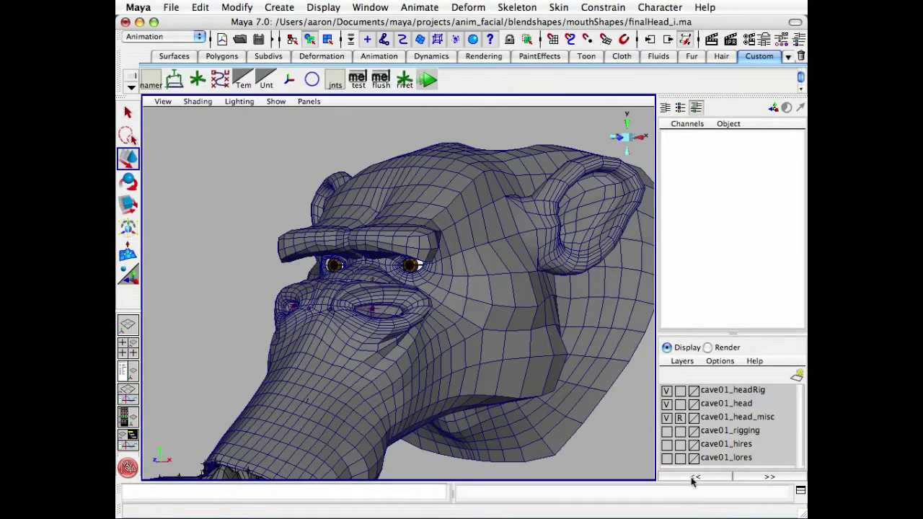
pyautogui.keyDown('alt'); pyautogui.moveTo(421, 242); pyautogui.dragTo(416, 272); pyautogui.keyUp('alt')
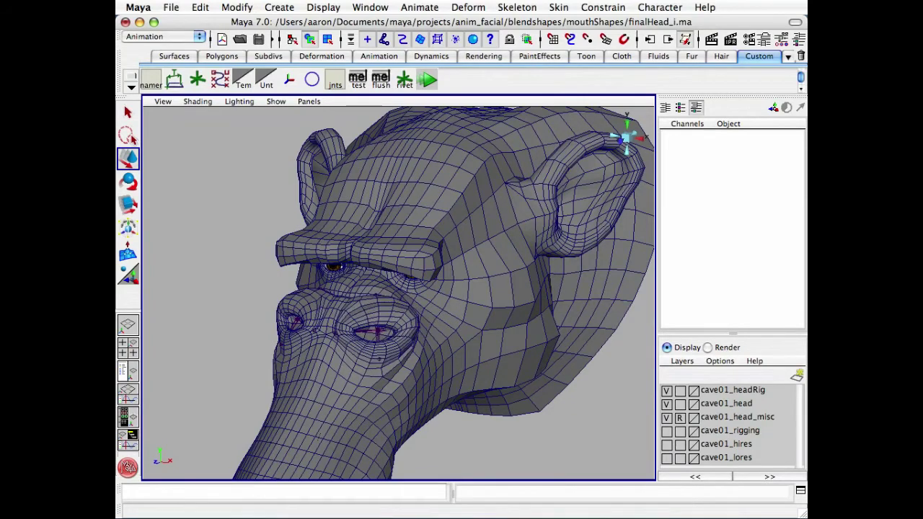
pyautogui.scroll(-3, 447, 364)
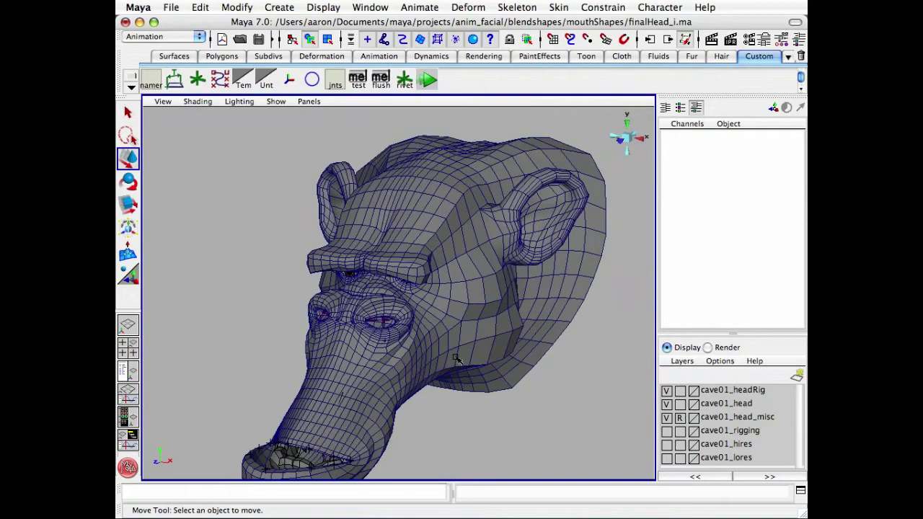
pyautogui.moveTo(466, 360)
pyautogui.keyDown('alt'); pyautogui.mouseDown()
pyautogui.moveTo(465, 371)
pyautogui.moveTo(475, 358)
pyautogui.mouseUp(); pyautogui.keyUp('alt')
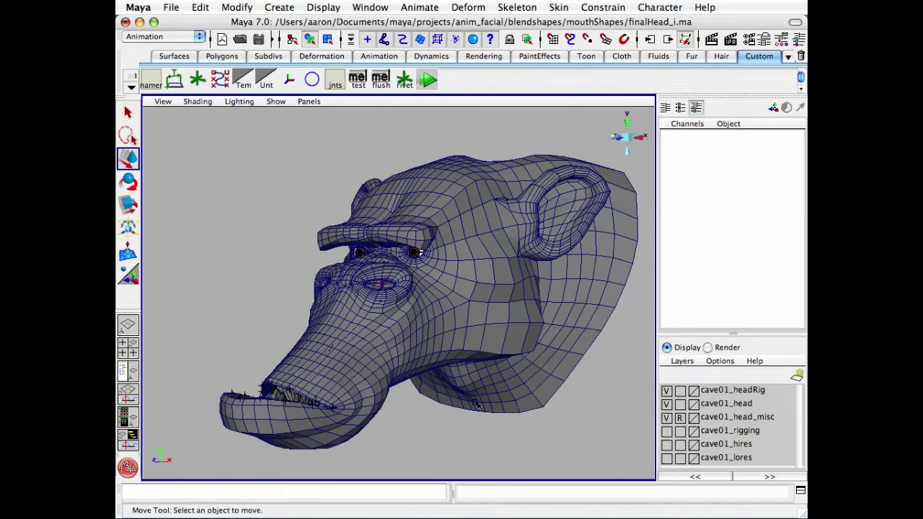
# - Try scaling the left nostril joint (cave01_l_nostril02_jnt) along X, undo the change and deselect the joint
pyautogui.keyDown('alt'); pyautogui.moveTo(355, 350); pyautogui.dragTo(340, 369); pyautogui.keyUp('alt')
pyautogui.keyDown('alt'); pyautogui.moveTo(342, 369); pyautogui.dragTo(350, 335, button='middle'); pyautogui.keyUp('alt')
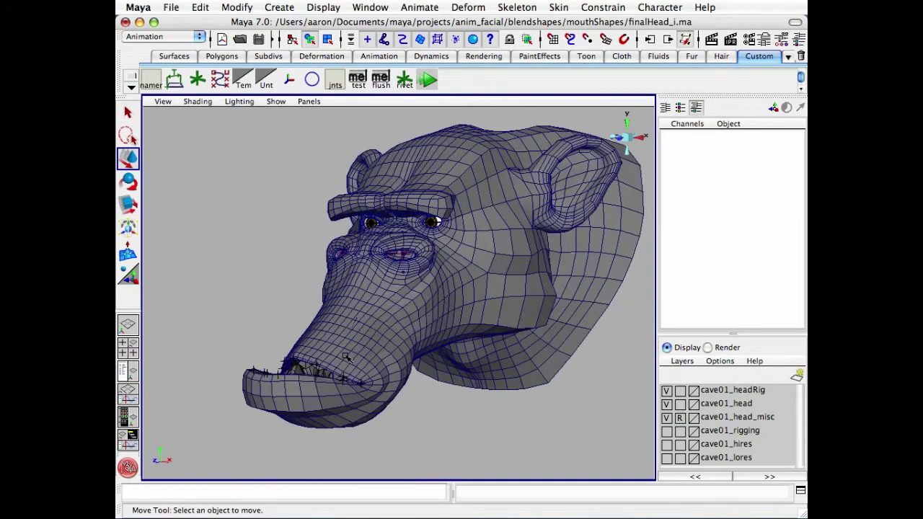
pyautogui.keyDown('alt'); pyautogui.moveTo(346, 358); pyautogui.dragTo(341, 391); pyautogui.keyUp('alt')
pyautogui.keyDown('alt'); pyautogui.moveTo(420, 268); pyautogui.dragTo(416, 283); pyautogui.keyUp('alt')
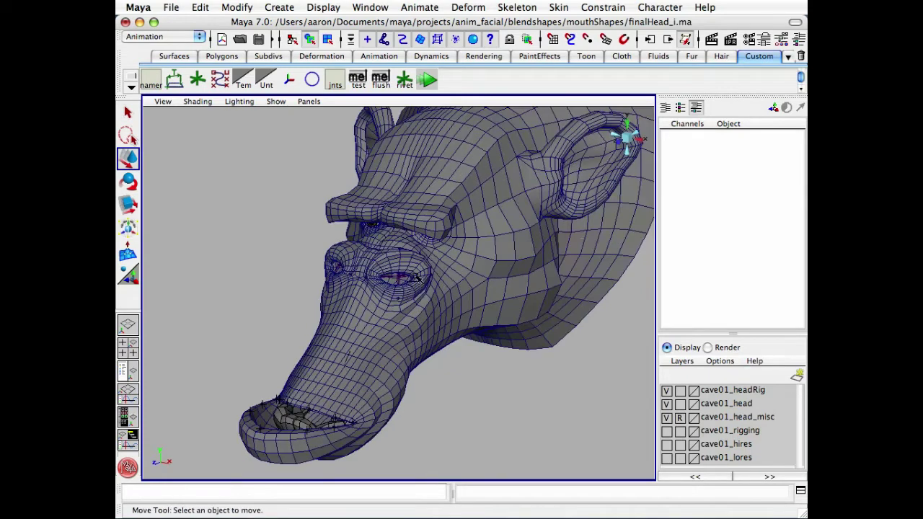
pyautogui.click(417, 276)
pyautogui.press('r')
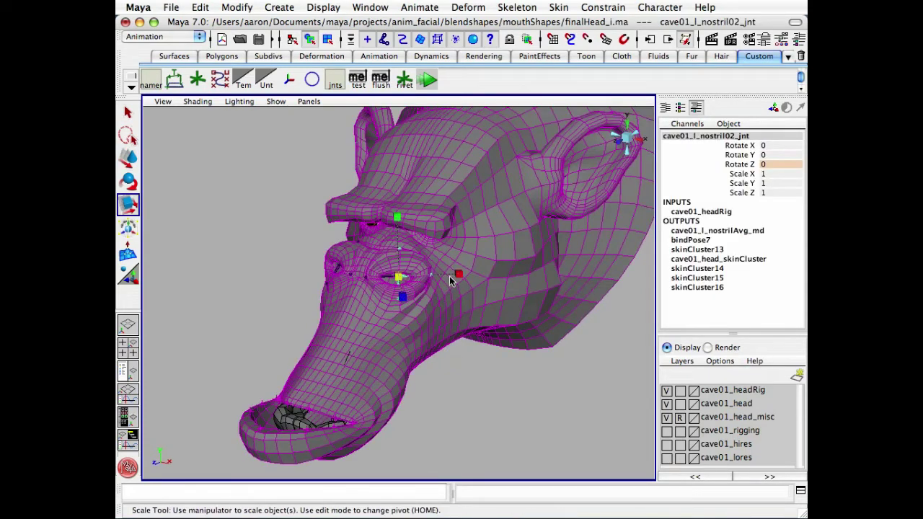
pyautogui.moveTo(454, 274); pyautogui.dragTo(525, 276)
pyautogui.press('z')
pyautogui.press('z')
pyautogui.click(509, 420)
# - Try scaling the left upper nostril joint (cave01_l_upnostril01_jnt) along X and rotating it, undo each change and deselect the joint
pyautogui.click(401, 266)
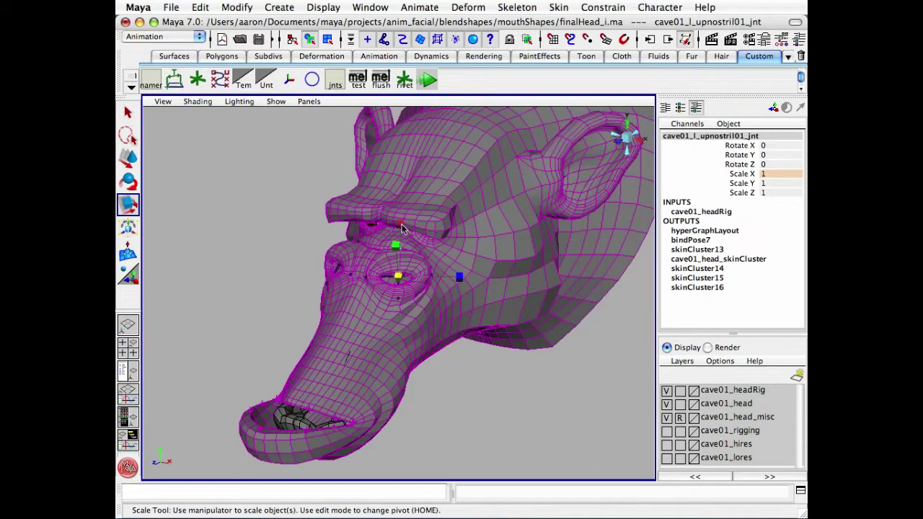
pyautogui.moveTo(403, 229); pyautogui.dragTo(405, 201)
pyautogui.press('z')
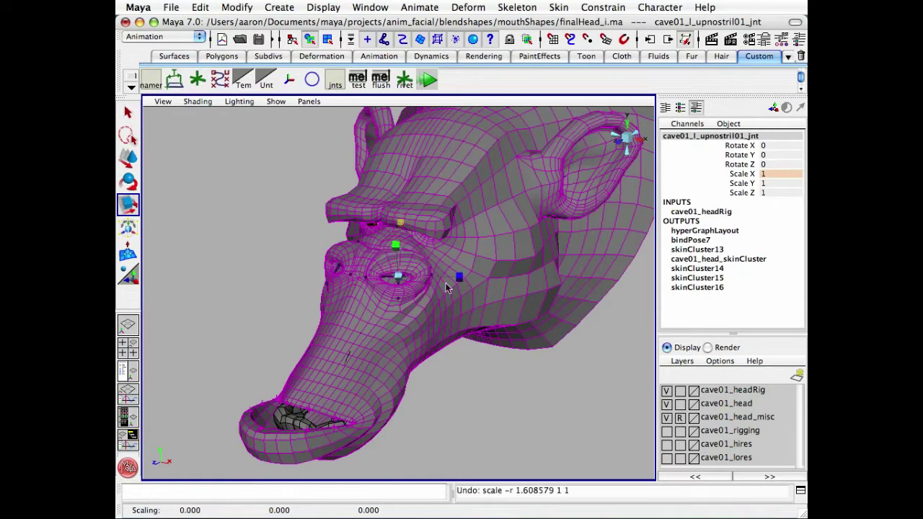
pyautogui.press('e')
pyautogui.moveTo(414, 281); pyautogui.dragTo(447, 321)
pyautogui.press('z')
pyautogui.press('q')
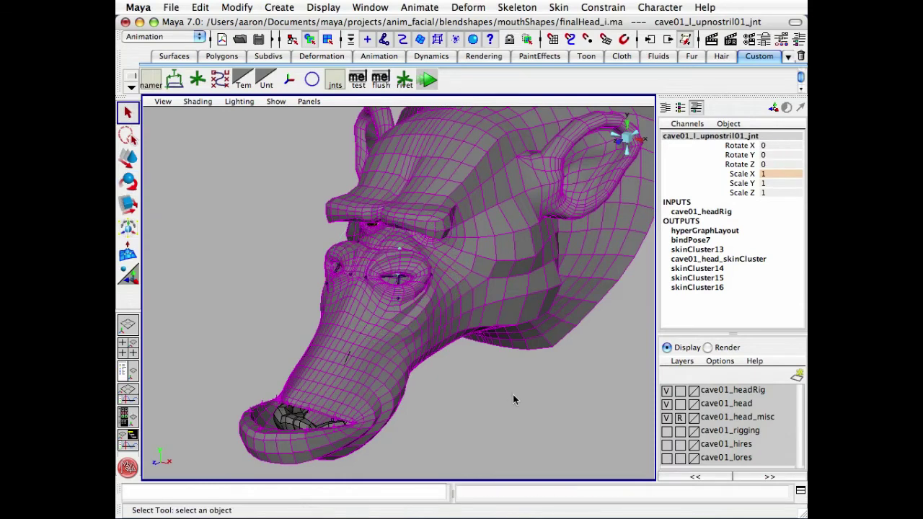
pyautogui.click(514, 395)
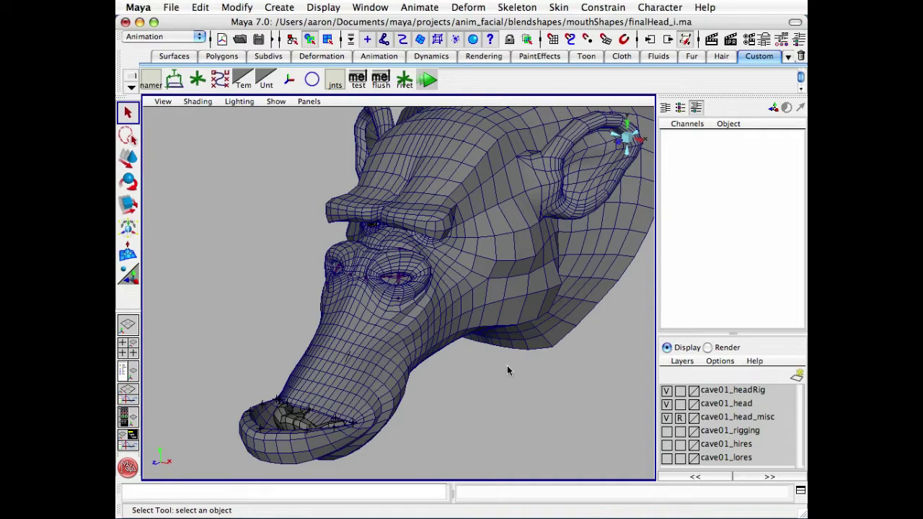
# - Examine the snout and the lip joints around the mouth from the front and the side
pyautogui.keyDown('alt'); pyautogui.moveTo(485, 336); pyautogui.dragTo(454, 325); pyautogui.keyUp('alt')
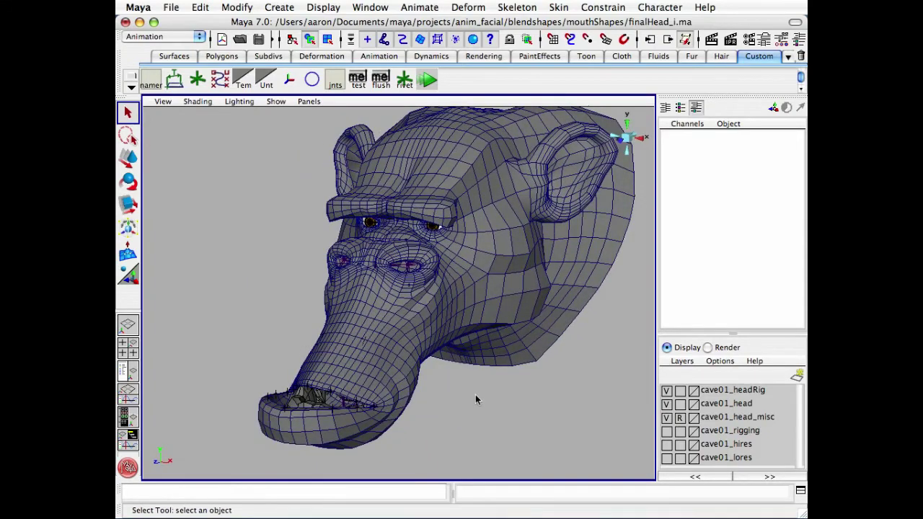
pyautogui.keyDown('alt'); pyautogui.moveTo(428, 404); pyautogui.dragTo(398, 392); pyautogui.keyUp('alt')
pyautogui.keyDown('alt'); pyautogui.moveTo(398, 391); pyautogui.dragTo(406, 392, button='middle'); pyautogui.keyUp('alt')
pyautogui.keyDown('alt'); pyautogui.moveTo(405, 391); pyautogui.dragTo(427, 373, button='right'); pyautogui.keyUp('alt')
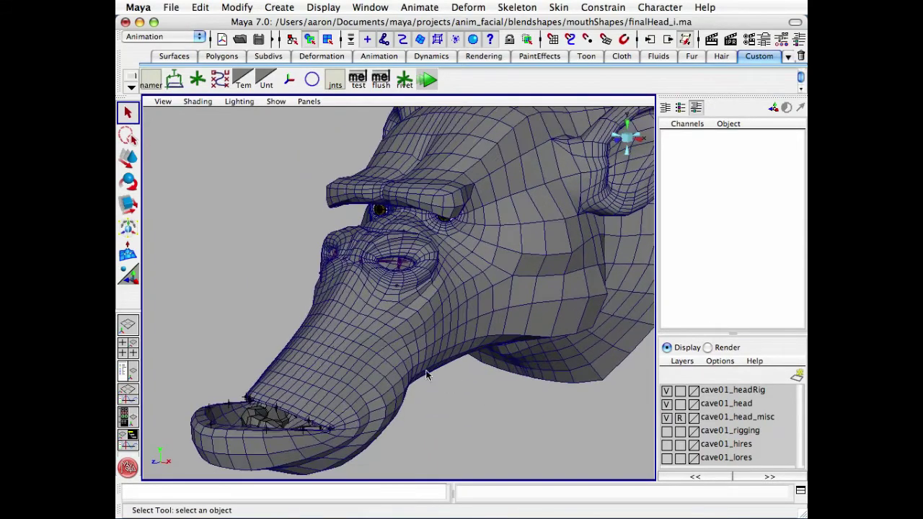
pyautogui.keyDown('alt'); pyautogui.moveTo(431, 364); pyautogui.dragTo(422, 361); pyautogui.keyUp('alt')
pyautogui.keyDown('alt'); pyautogui.moveTo(422, 360); pyautogui.dragTo(405, 356, button='right'); pyautogui.keyUp('alt')
pyautogui.keyDown('alt'); pyautogui.moveTo(406, 356); pyautogui.dragTo(444, 371); pyautogui.keyUp('alt')
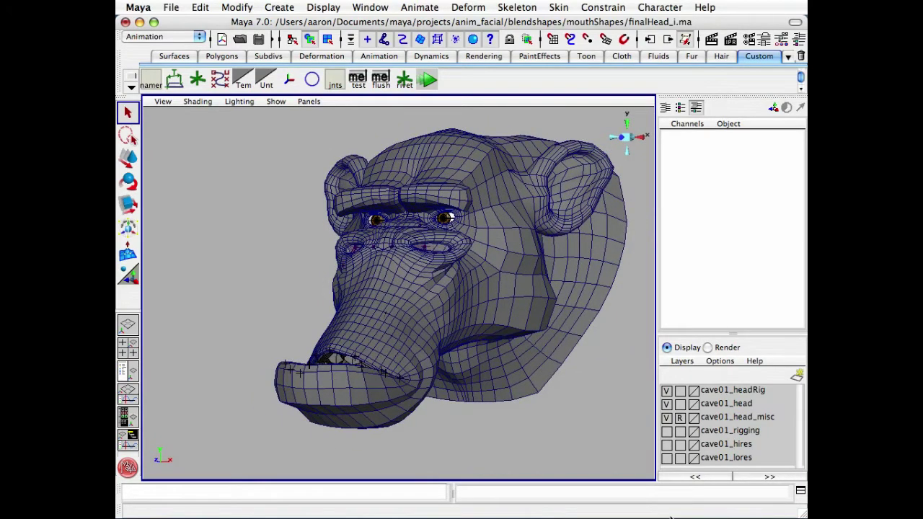
pyautogui.keyDown('alt'); pyautogui.moveTo(433, 439); pyautogui.dragTo(319, 429); pyautogui.keyUp('alt')
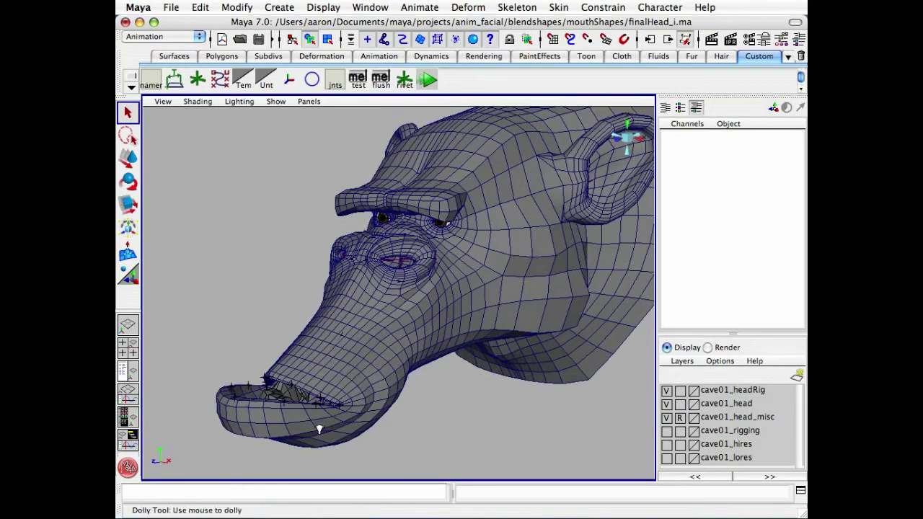
# - Try moving the left mouth-corner joint (cave01_l_slip01_jnt) up and back along the cheek, then undo the move
pyautogui.keyDown('alt'); pyautogui.moveTo(319, 429); pyautogui.dragTo(366, 404, button='right'); pyautogui.keyUp('alt')
pyautogui.keyDown('alt'); pyautogui.moveTo(367, 403); pyautogui.dragTo(351, 411); pyautogui.keyUp('alt')
pyautogui.click(343, 408)
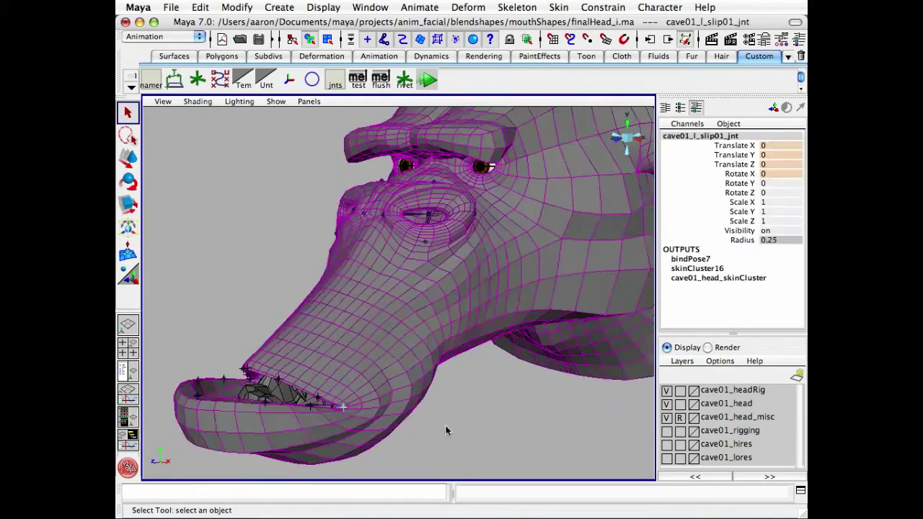
pyautogui.keyDown('alt'); pyautogui.moveTo(445, 430); pyautogui.dragTo(321, 409); pyautogui.keyUp('alt')
pyautogui.press('w')
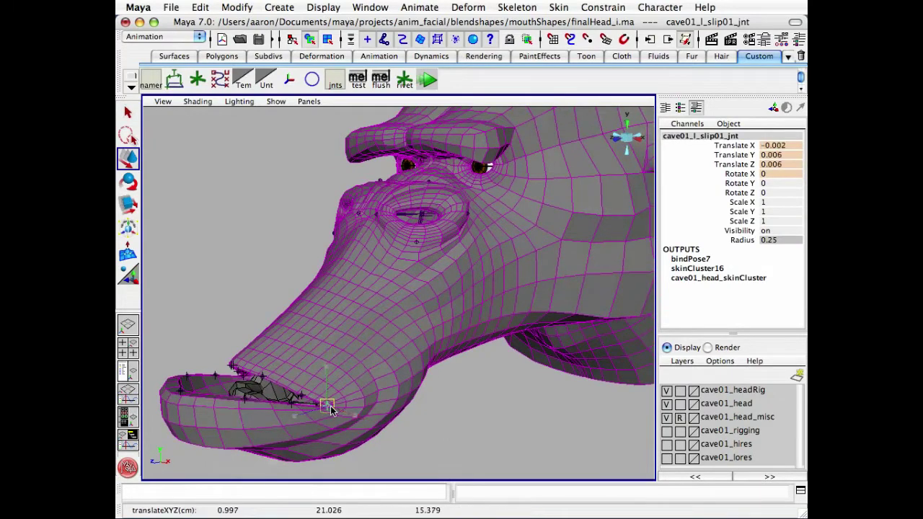
pyautogui.moveTo(349, 398); pyautogui.dragTo(429, 353, button='middle')
pyautogui.press('z')
# - Try rotating the left upper lip joint (cave01_l_ulip01_jnt) and scaling it along X, undo each change and deselect the joint
pyautogui.keyDown('alt'); pyautogui.moveTo(311, 390); pyautogui.dragTo(247, 389); pyautogui.keyUp('alt')
pyautogui.click(276, 380)
pyautogui.press('z')
pyautogui.press('z')
pyautogui.press('e')
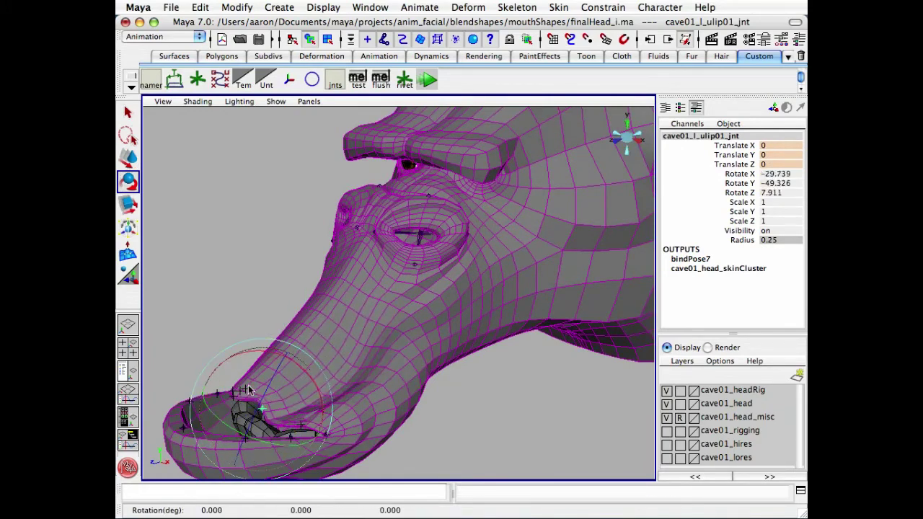
pyautogui.press('z')
pyautogui.press('r')
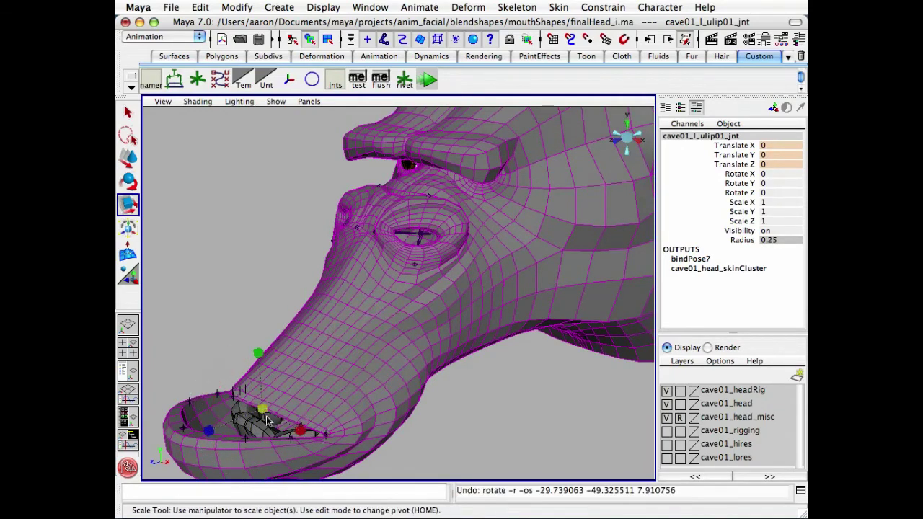
pyautogui.moveTo(300, 431); pyautogui.dragTo(324, 441)
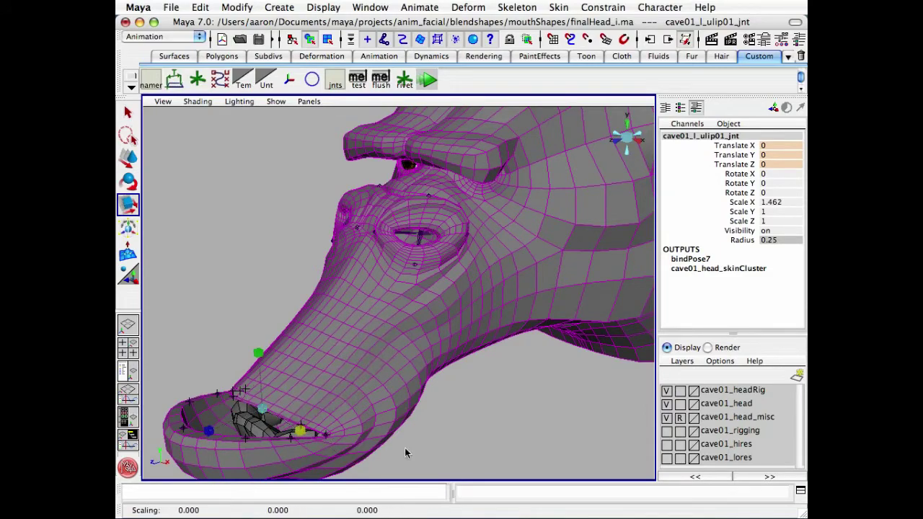
pyautogui.press('z')
pyautogui.press('q')
pyautogui.click(456, 408)
# - Try raising the left upper lip by moving its joints cave01_l_ulip01_jnt and cave01_l_ulip02_jnt upward and outward
pyautogui.keyDown('alt'); pyautogui.moveTo(457, 407); pyautogui.dragTo(408, 382); pyautogui.keyUp('alt')
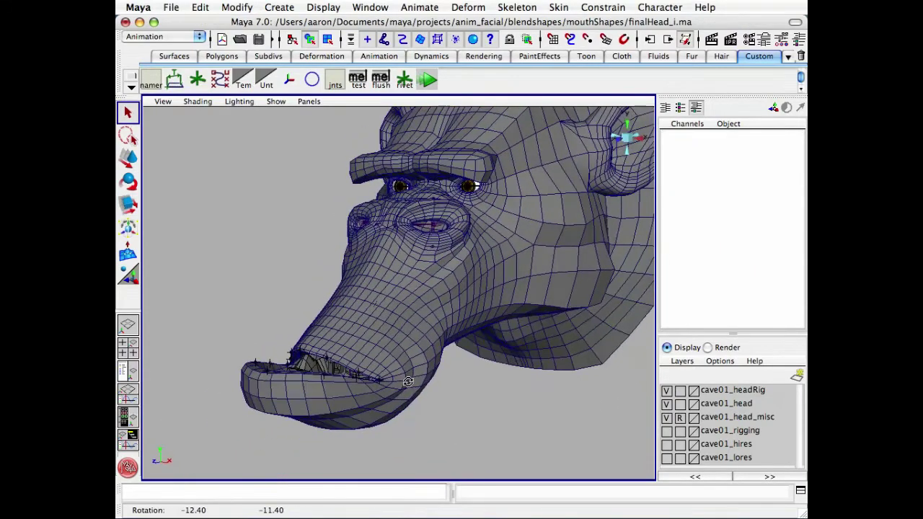
pyautogui.moveTo(408, 382)
pyautogui.keyDown('alt'); pyautogui.mouseDown(button='right')
pyautogui.moveTo(412, 334)
pyautogui.moveTo(408, 392)
pyautogui.mouseUp(button='right'); pyautogui.keyUp('alt')
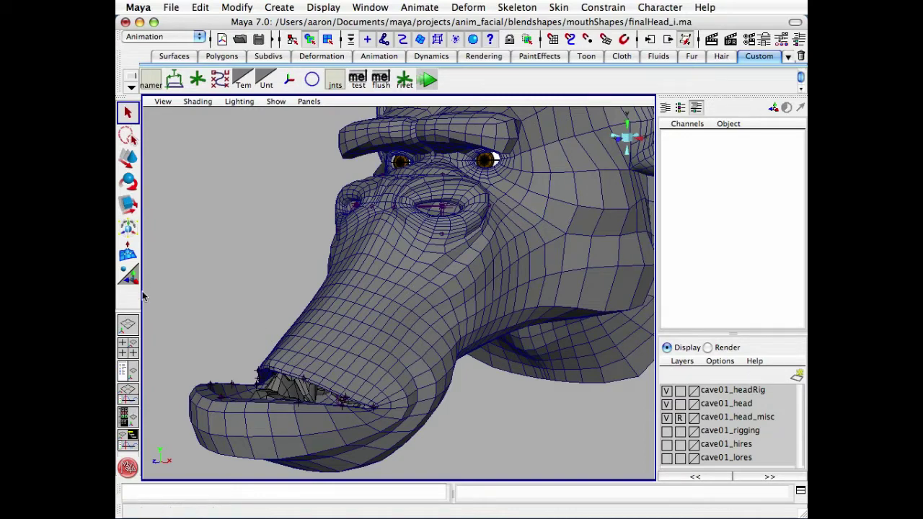
pyautogui.click(305, 387)
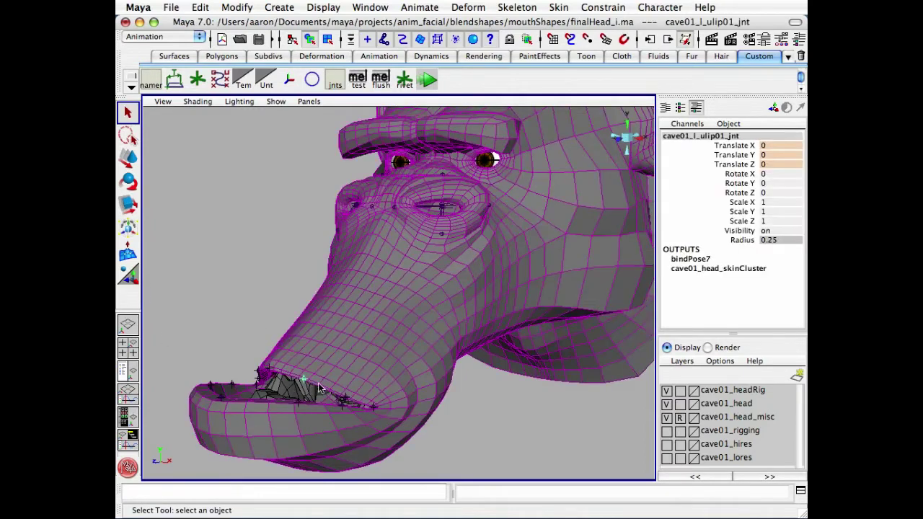
pyautogui.press('w')
pyautogui.click(345, 399)
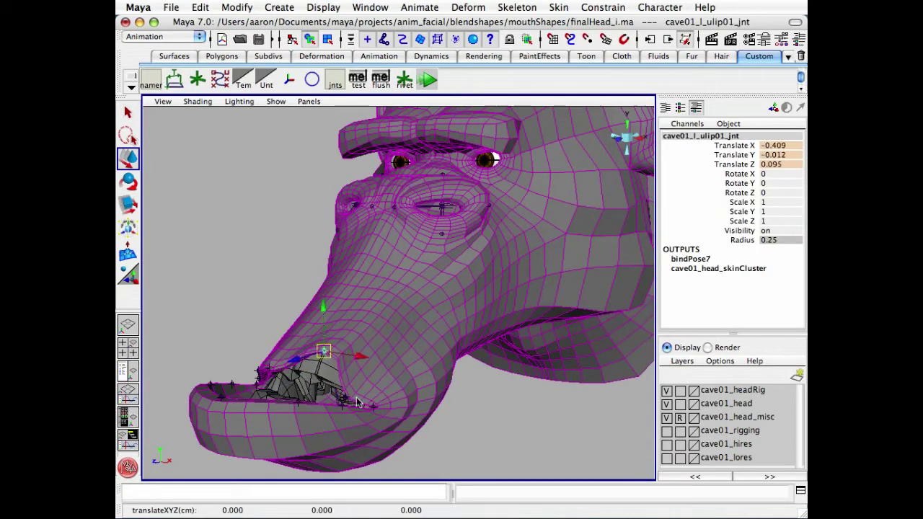
pyautogui.moveTo(344, 398); pyautogui.dragTo(378, 368)
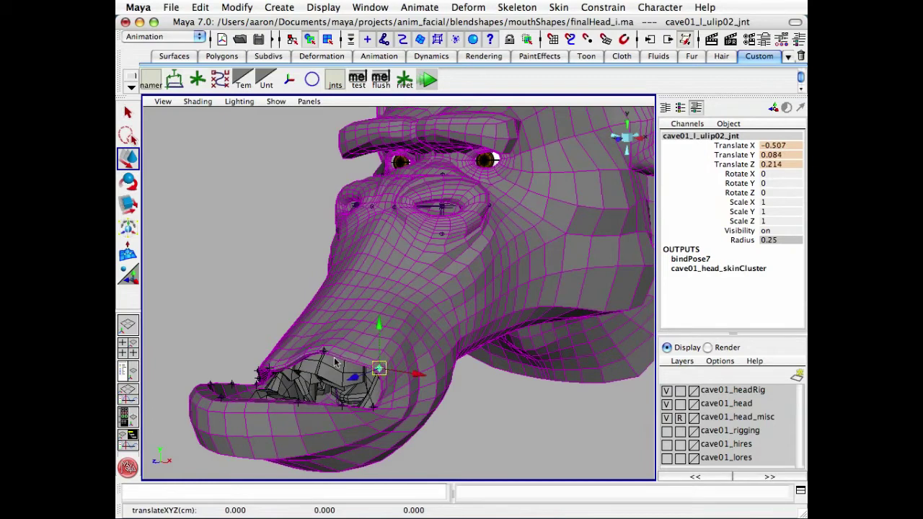
# - Try rotating the raised left upper lip joint (cave01_l_ulip01_jnt) about 44 degrees around Z and deselect it
pyautogui.press('e')
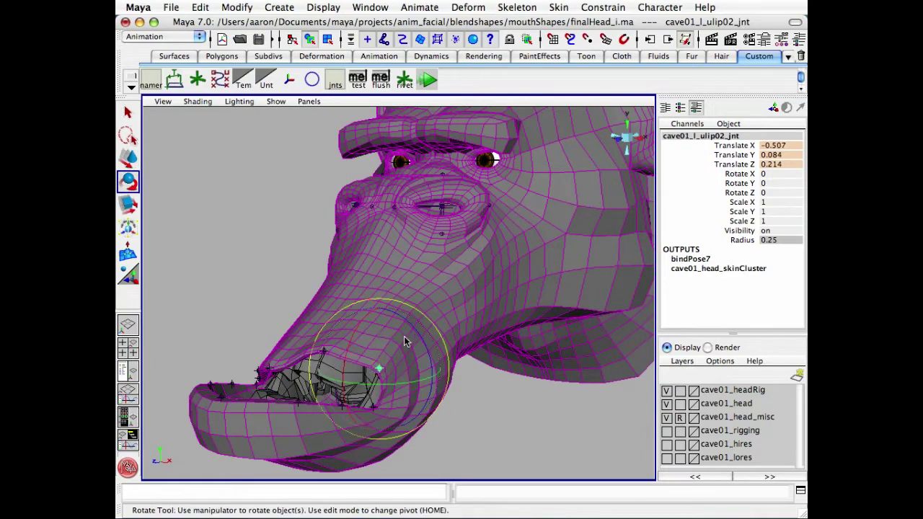
pyautogui.click(235, 314)
pyautogui.click(323, 354)
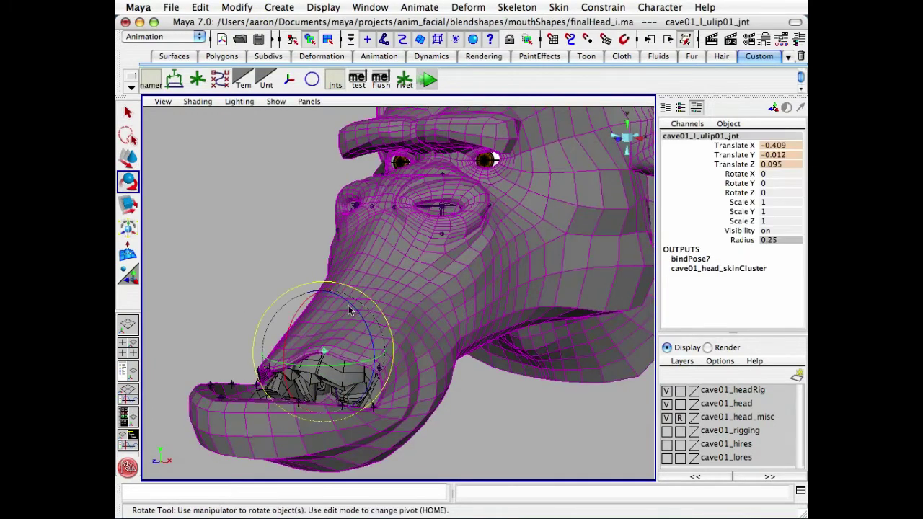
pyautogui.moveTo(364, 310); pyautogui.dragTo(334, 289)
pyautogui.click(337, 318)
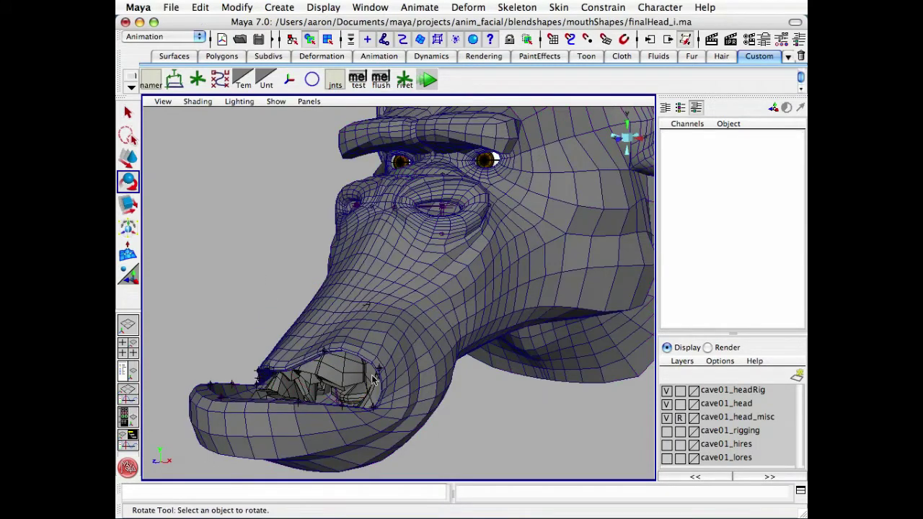
# - Select both left upper lip joints and set their Translate X, Y and Z to 0
pyautogui.click(325, 356)
pyautogui.press('q')
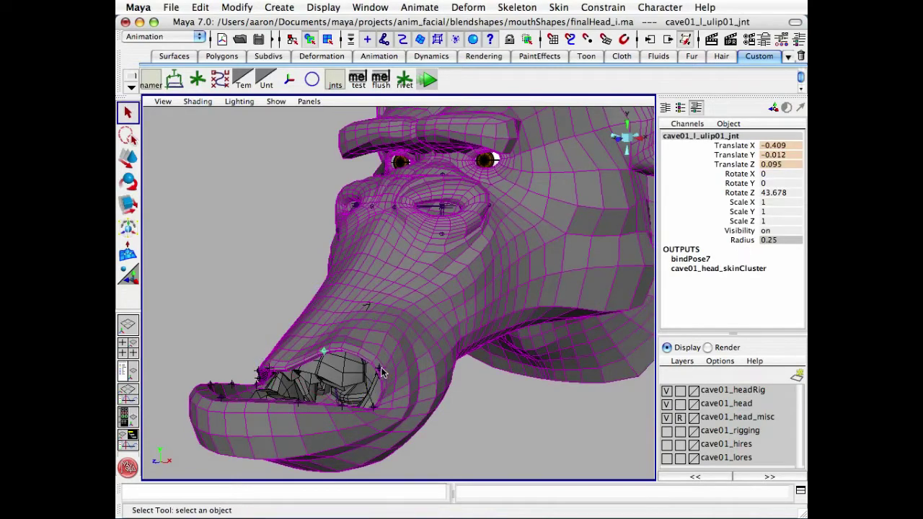
pyautogui.click(380, 370)
pyautogui.moveTo(789, 166); pyautogui.dragTo(784, 145)
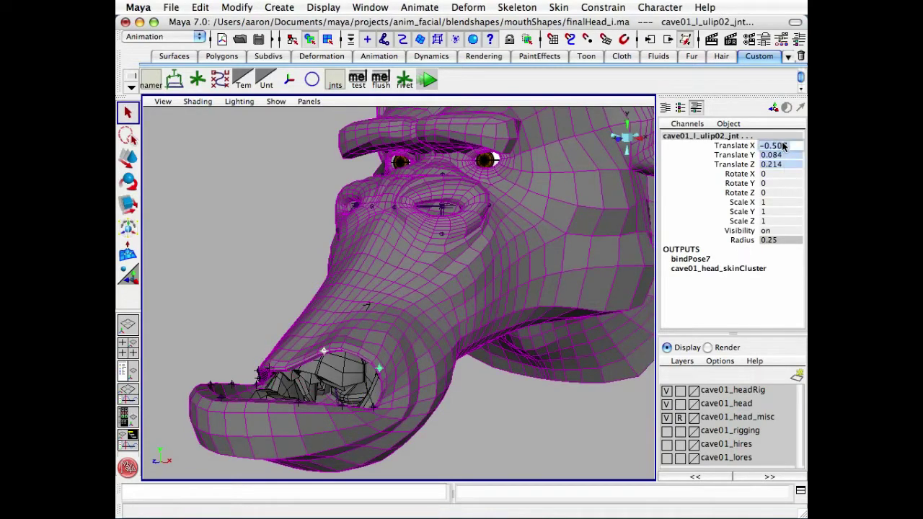
pyautogui.write('0')
pyautogui.press('Return')
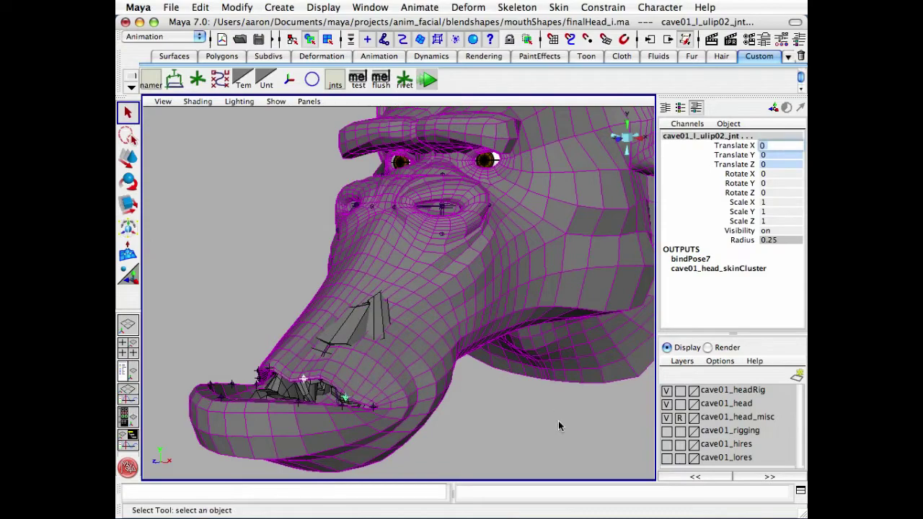
# - Undo the translation reset, the rotation and the moves of both left upper lip joints
pyautogui.press('z')
pyautogui.press('z')
pyautogui.press('z')
pyautogui.press('z')
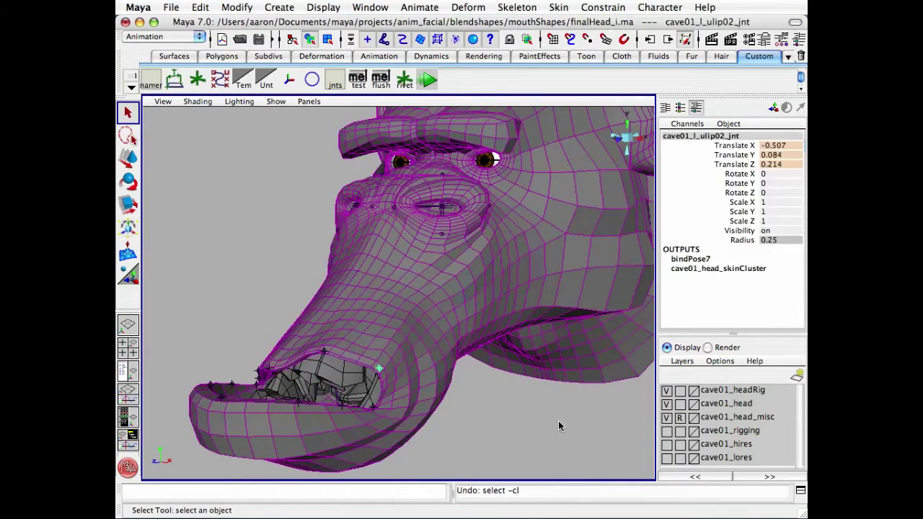
pyautogui.press('z')
pyautogui.press('z')
pyautogui.press('z')
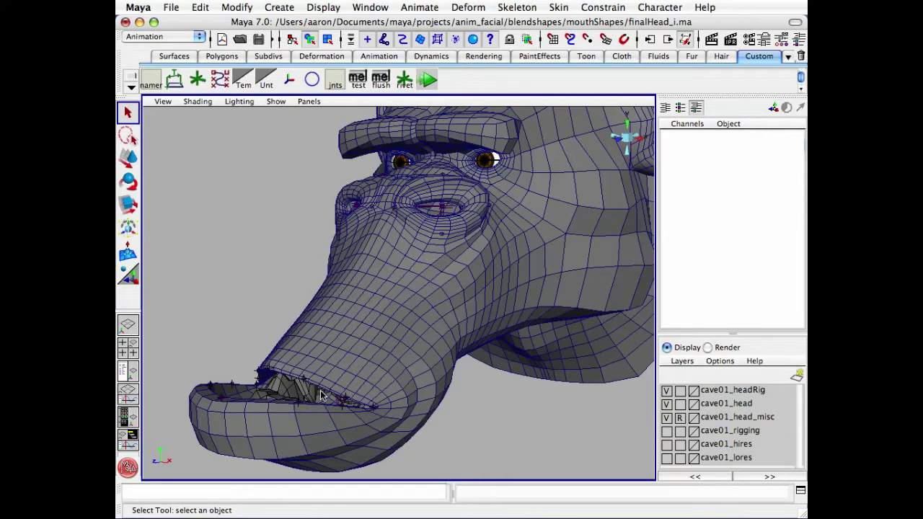
# - Try moving the left mouth-corner joint (cave01_l_slip01_jnt) outward and slightly up, undo the move and deselect the joint
pyautogui.click(376, 409)
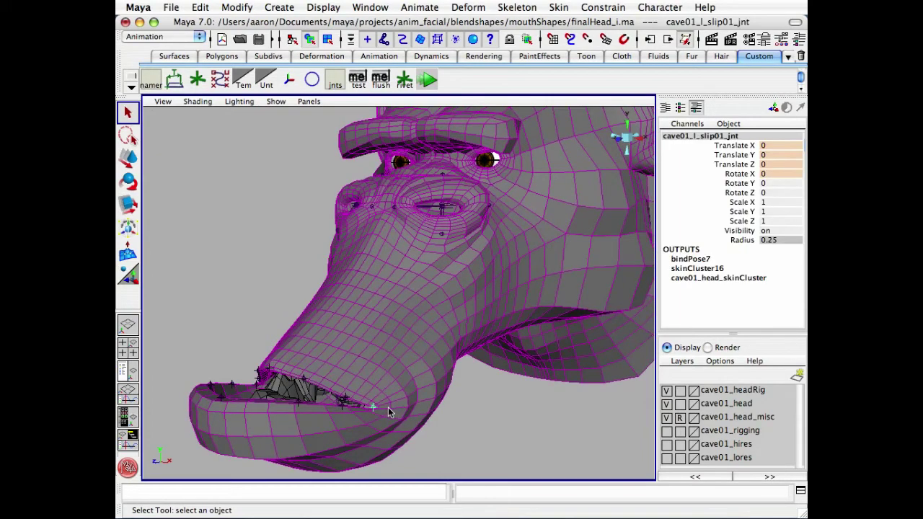
pyautogui.press('w')
pyautogui.moveTo(377, 409); pyautogui.dragTo(413, 395)
pyautogui.press('z')
pyautogui.click(522, 434)
# - Examine the whole head mesh and its nostril and lip joints from the front, above and three-quarter side
pyautogui.keyDown('alt'); pyautogui.moveTo(522, 434); pyautogui.dragTo(478, 351, button='right'); pyautogui.keyUp('alt')
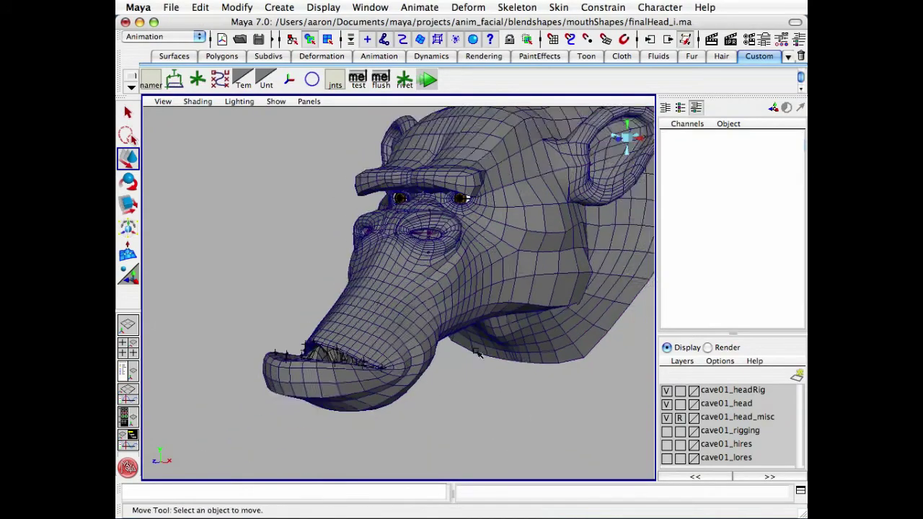
pyautogui.keyDown('alt'); pyautogui.moveTo(478, 351); pyautogui.dragTo(431, 360); pyautogui.keyUp('alt')
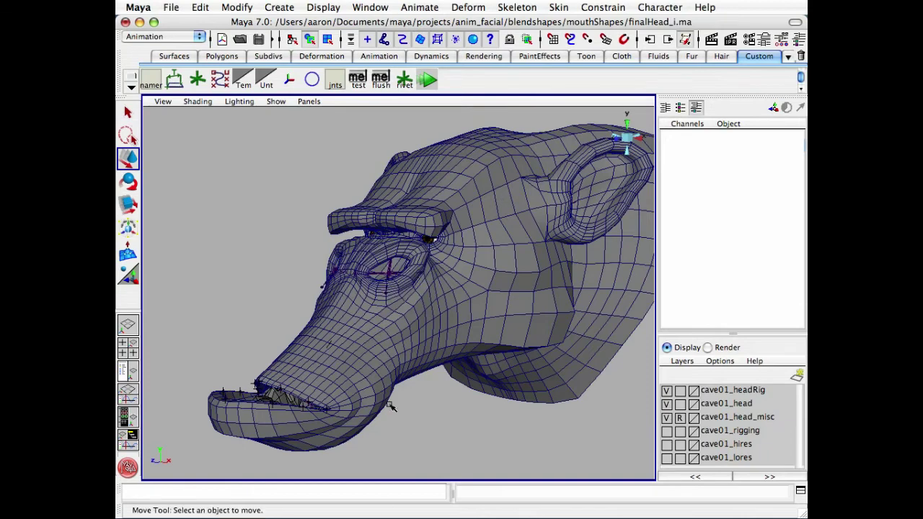
pyautogui.keyDown('alt'); pyautogui.moveTo(390, 401); pyautogui.dragTo(428, 414); pyautogui.keyUp('alt')
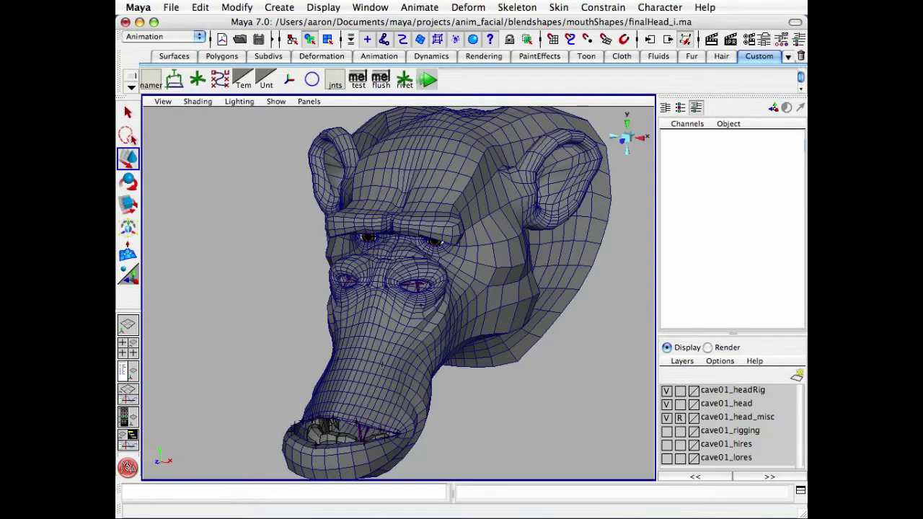
pyautogui.keyDown('alt'); pyautogui.moveTo(531, 397); pyautogui.dragTo(488, 375, button='right'); pyautogui.keyUp('alt')
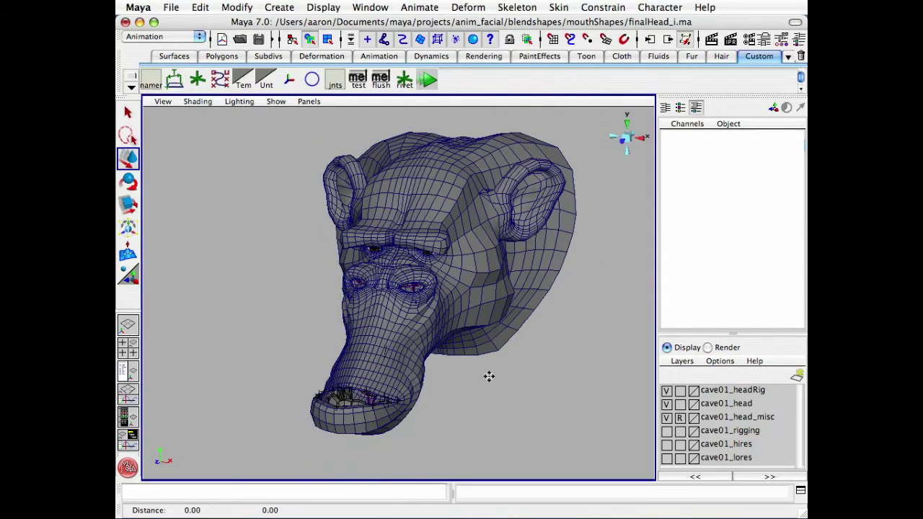
pyautogui.keyDown('alt'); pyautogui.moveTo(488, 374); pyautogui.dragTo(477, 383); pyautogui.keyUp('alt')
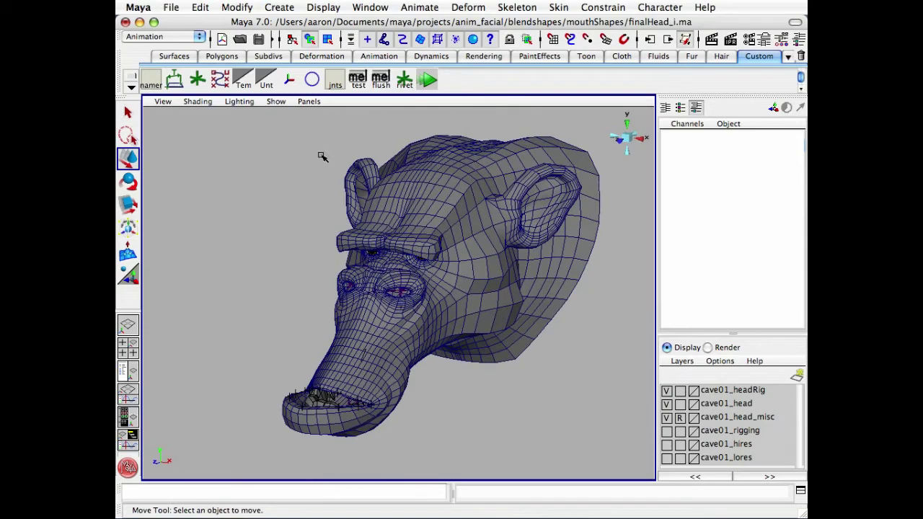
pyautogui.keyDown('alt'); pyautogui.moveTo(561, 296); pyautogui.dragTo(505, 302); pyautogui.keyUp('alt')
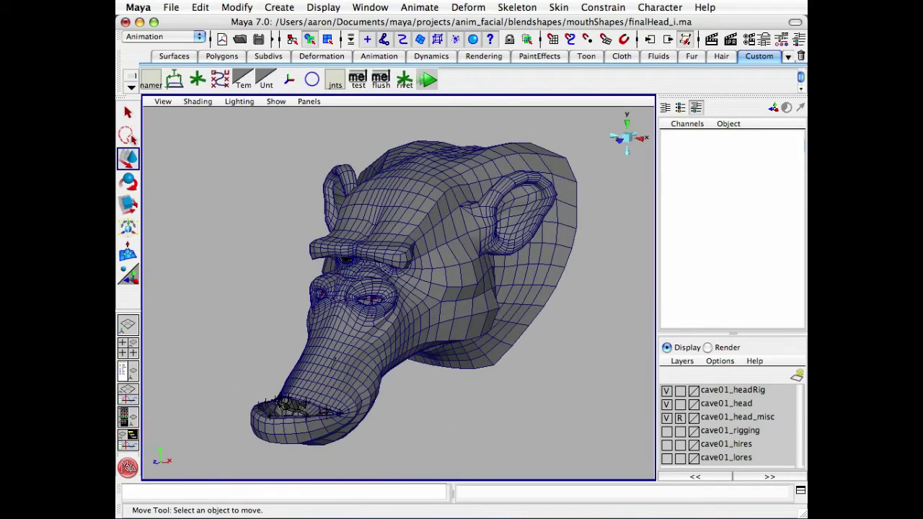
pyautogui.moveTo(493, 321)
pyautogui.keyDown('alt'); pyautogui.mouseDown()
pyautogui.moveTo(475, 326)
pyautogui.moveTo(493, 323)
pyautogui.mouseUp(); pyautogui.keyUp('alt')
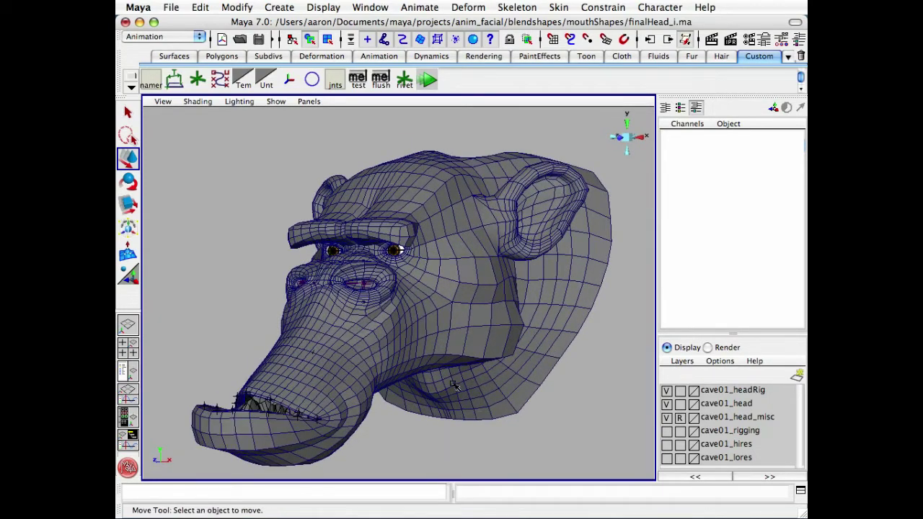
pyautogui.keyDown('alt'); pyautogui.moveTo(418, 339); pyautogui.dragTo(428, 337); pyautogui.keyUp('alt')
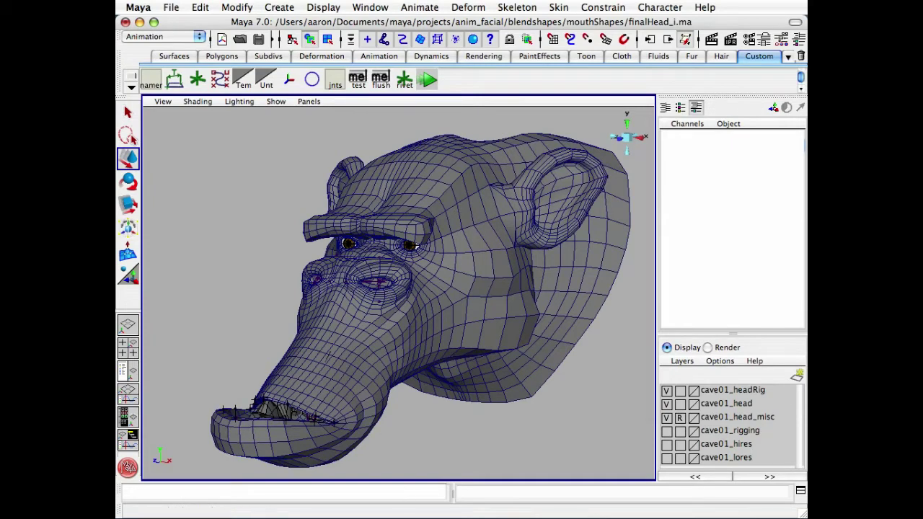
pyautogui.moveTo(425, 518); pyautogui.dragTo(425, 501)
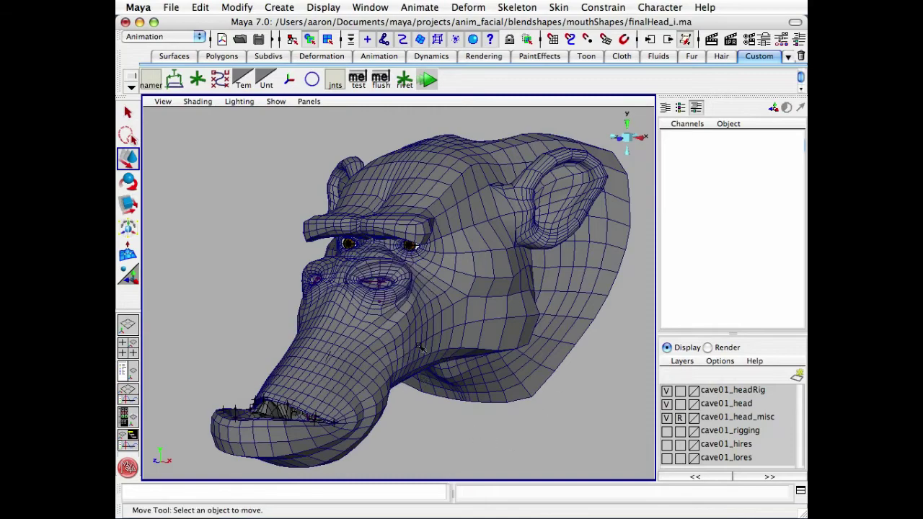
pyautogui.scroll(-1, 476, 338)
pyautogui.keyDown('alt'); pyautogui.moveTo(476, 339); pyautogui.dragTo(435, 325); pyautogui.keyUp('alt')
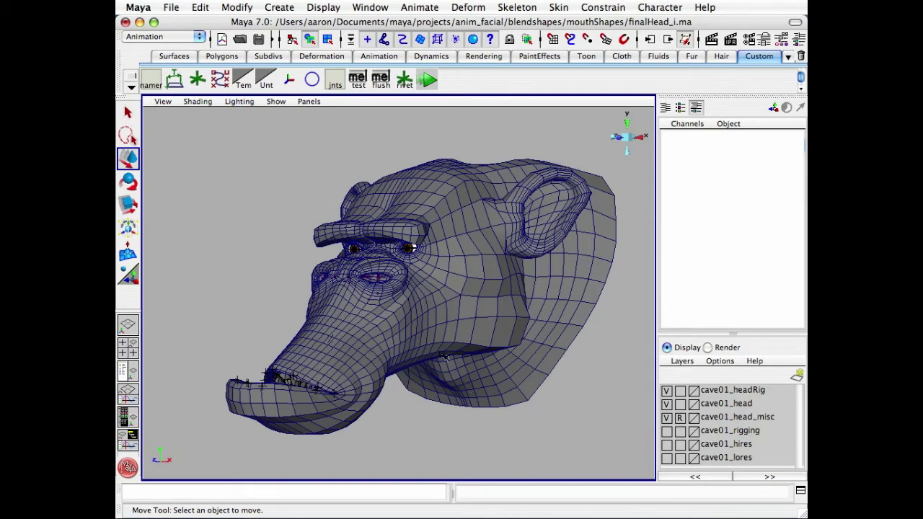
pyautogui.keyDown('alt'); pyautogui.moveTo(452, 294); pyautogui.dragTo(495, 293); pyautogui.keyUp('alt')
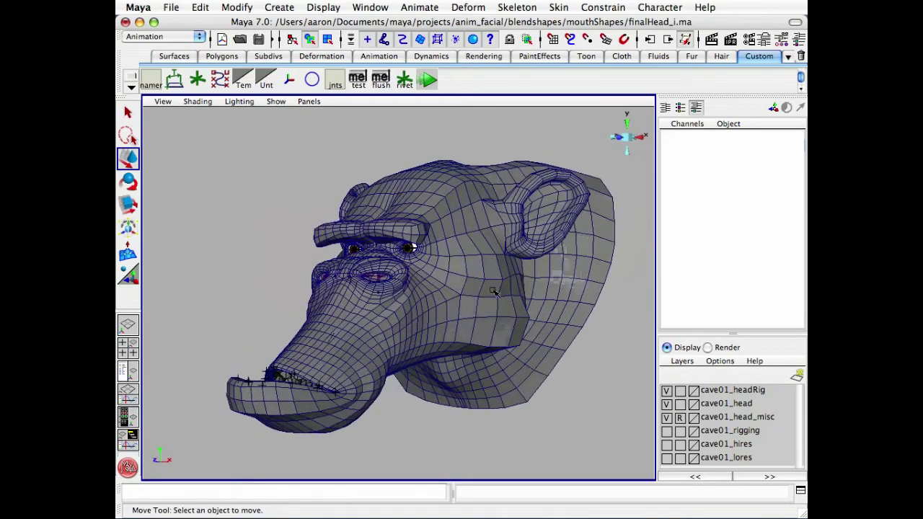